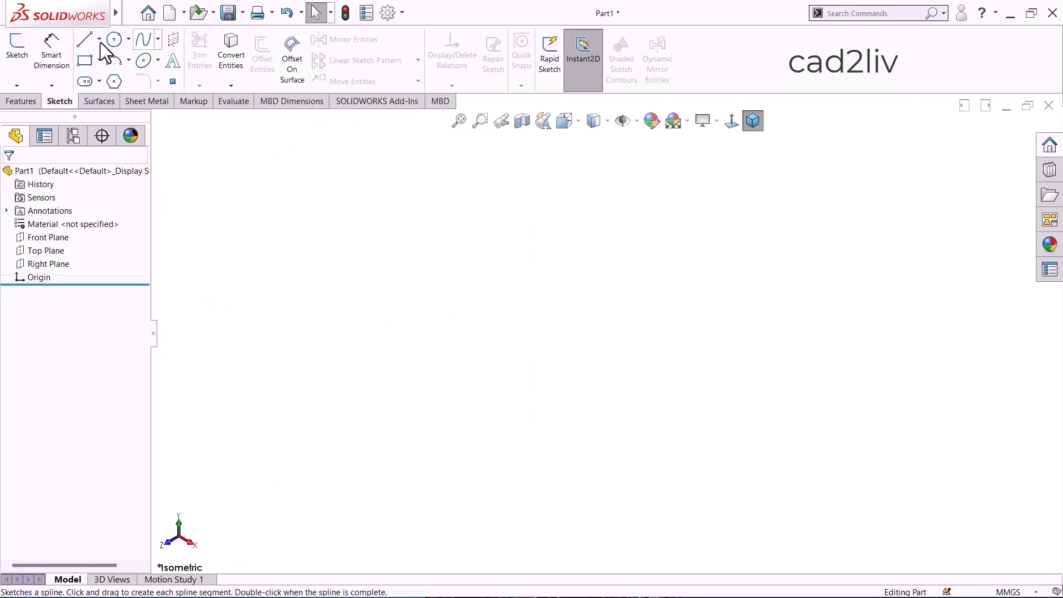
Start a sketch on the Front Plane and draw a vertical line about 50 mm long upward from the origin.
click(21, 45)
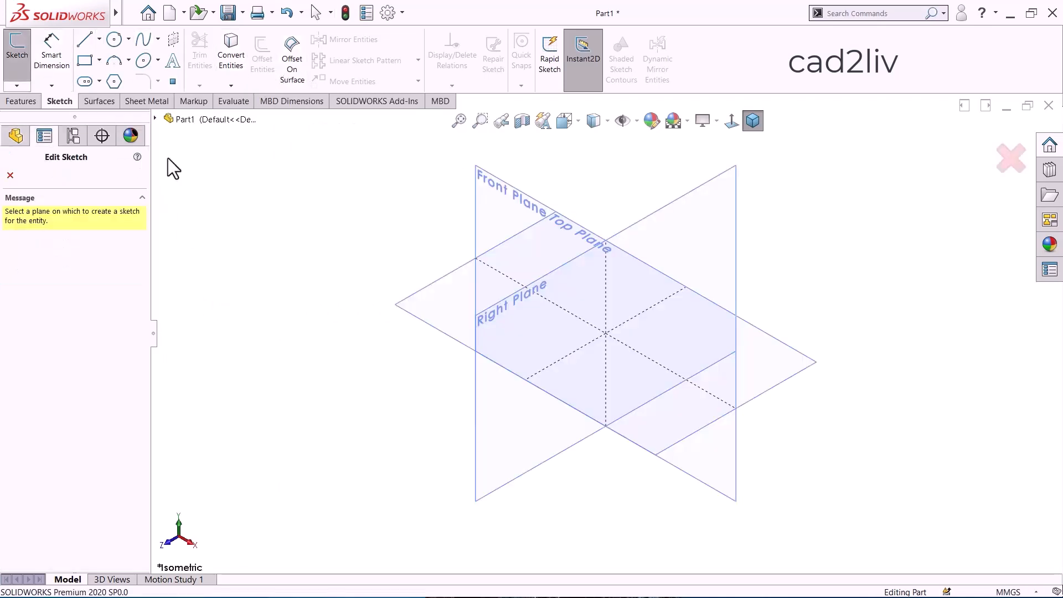
click(505, 191)
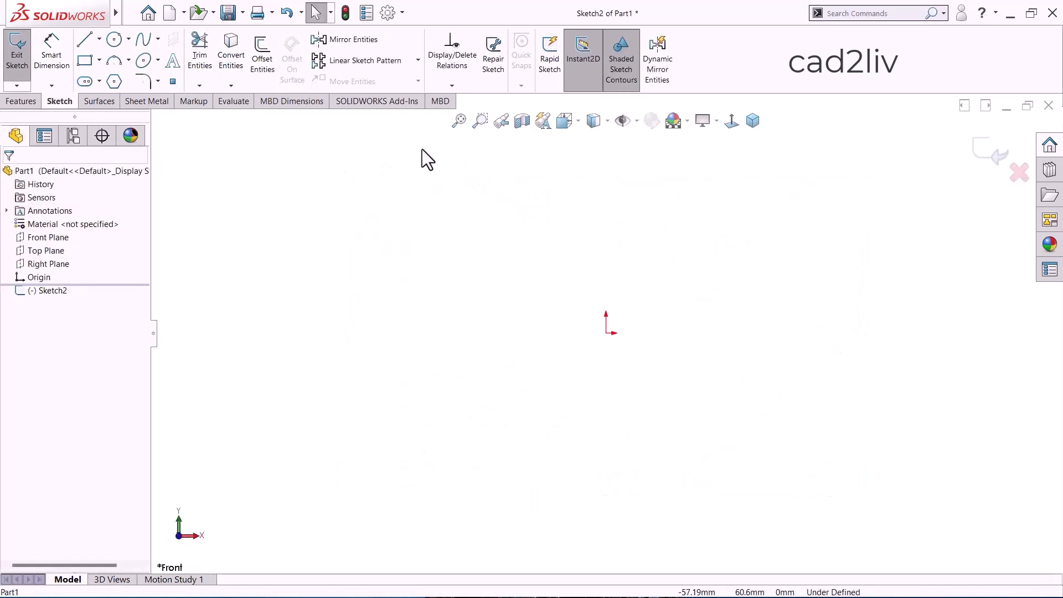
click(85, 40)
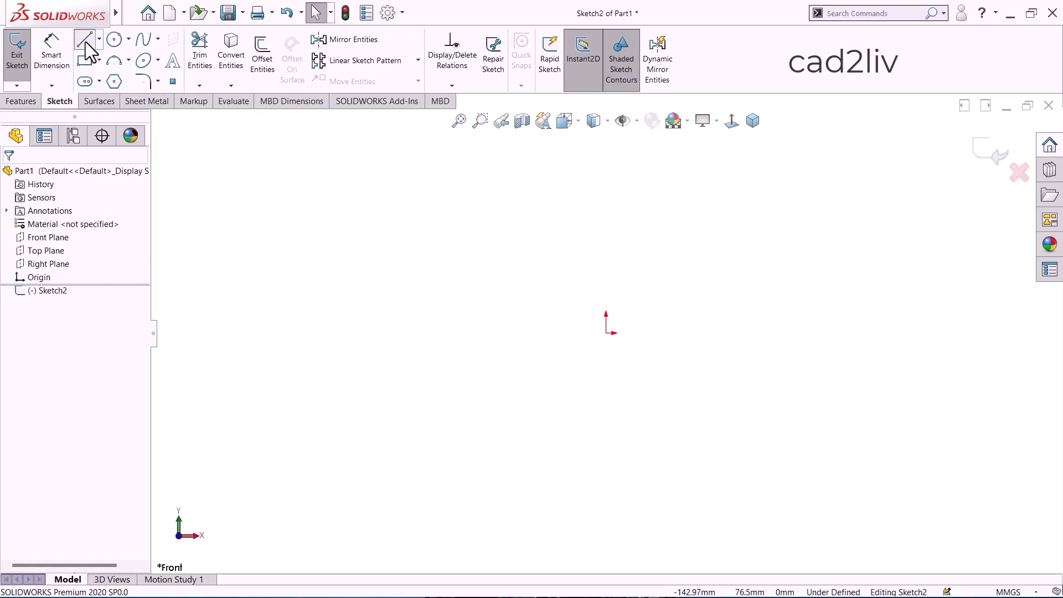
click(606, 332)
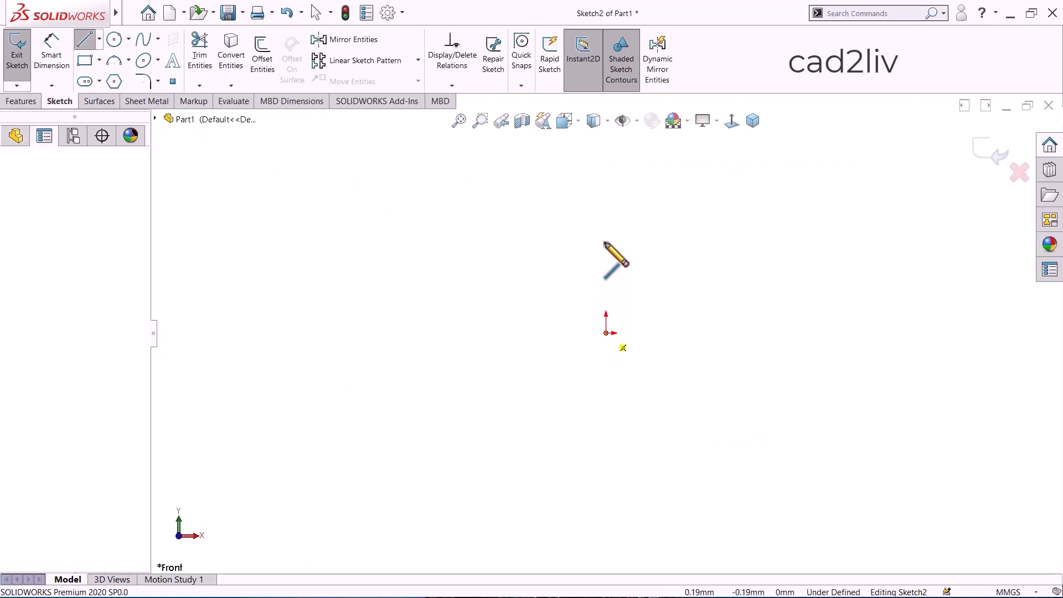
click(606, 187)
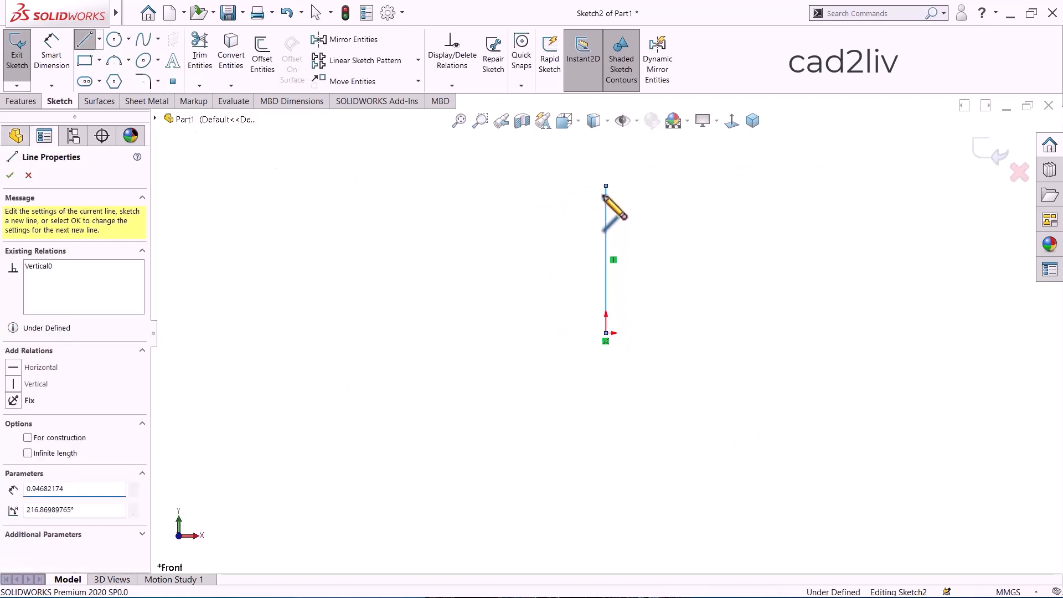
double_click(606, 186)
key(Escape)
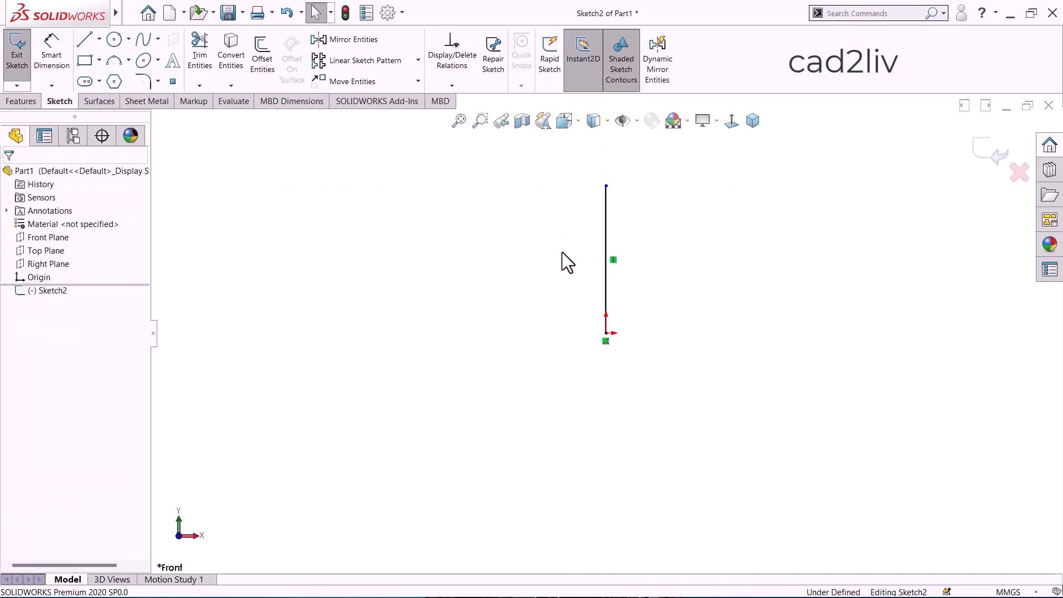
Dimension the vertical line's length and set it to 50 mm.
right_drag(564, 267, 564, 214)
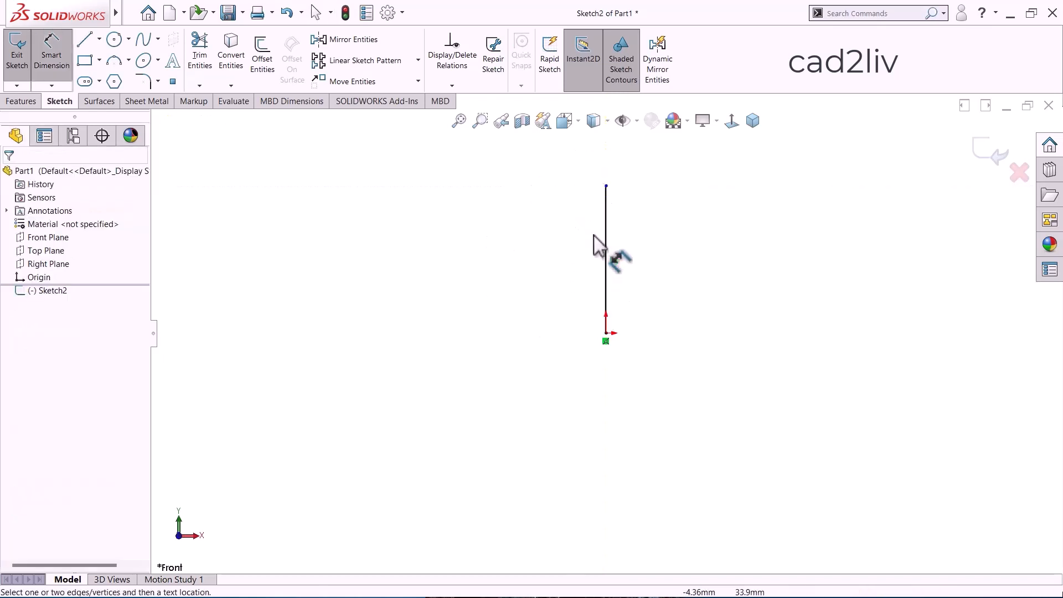
click(606, 237)
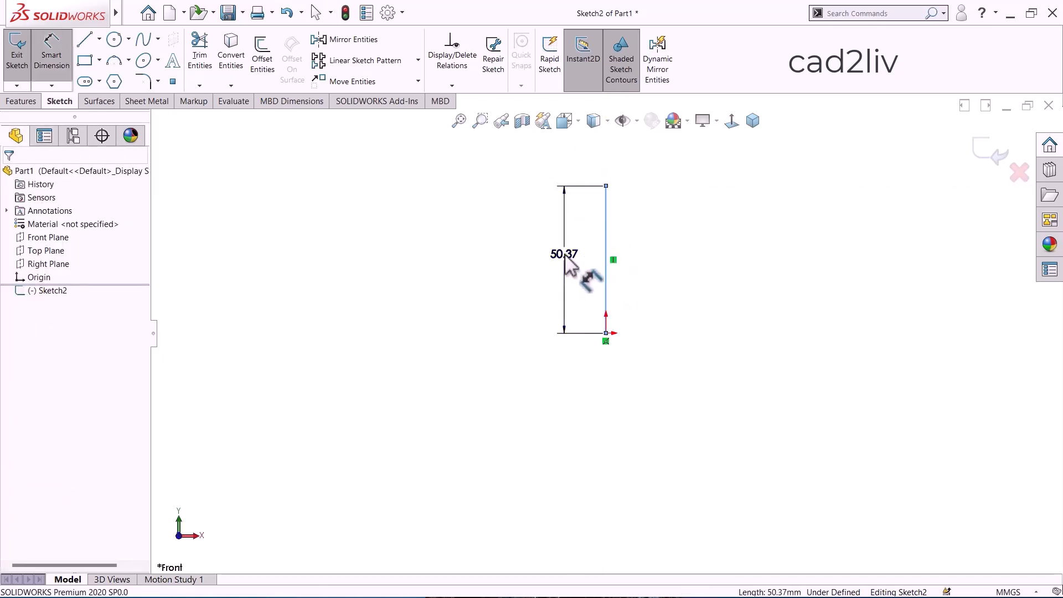
click(565, 256)
text(50)
key(Return)
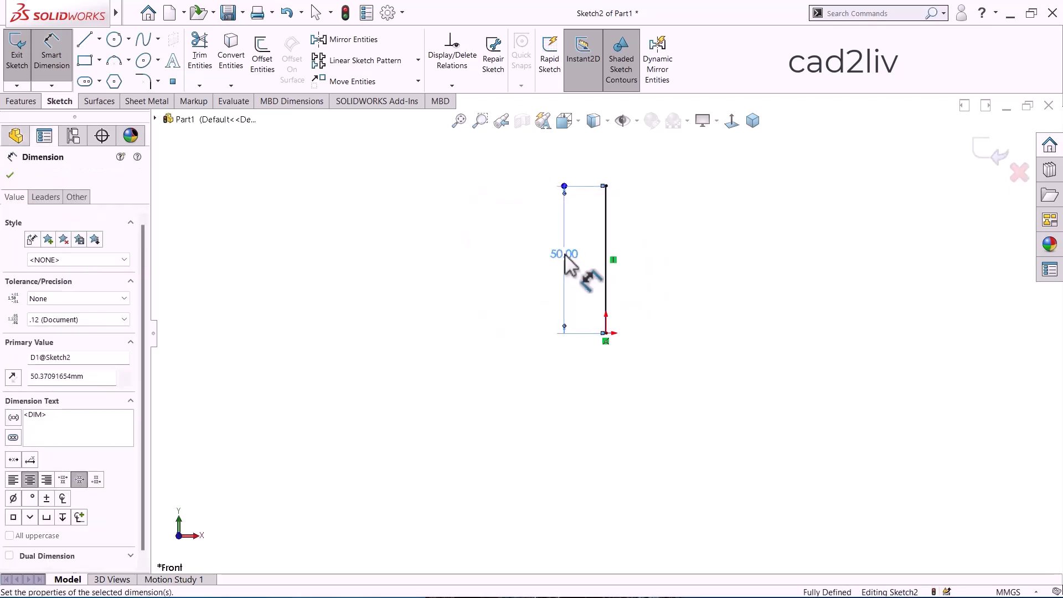
key(Escape)
scroll(696, 259, down, 3)
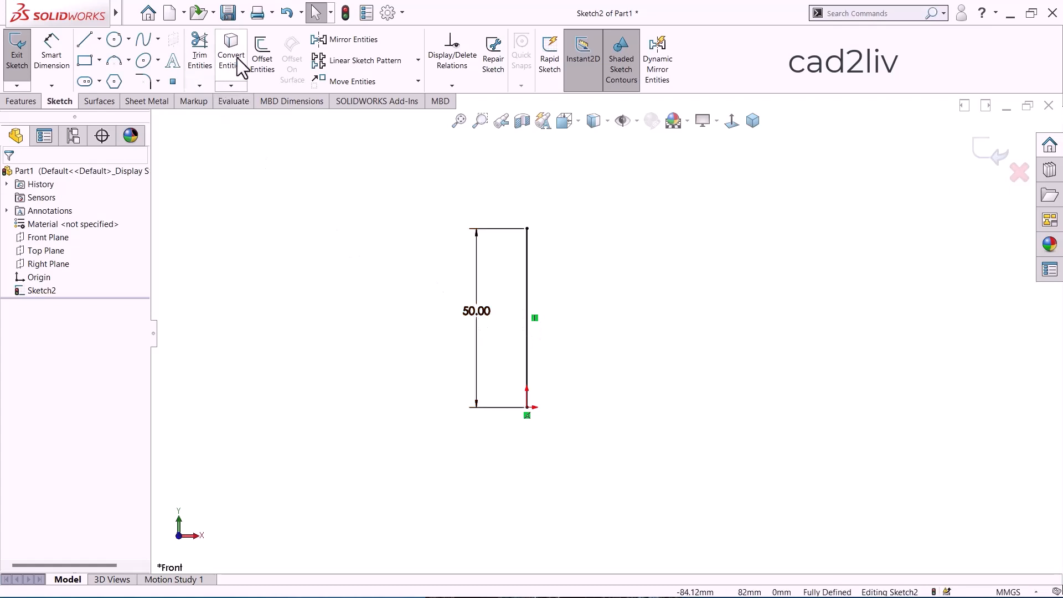
Offset the vertical line 20 mm to its right without adding a dimension, using negative distances to flip the offset side.
click(266, 49)
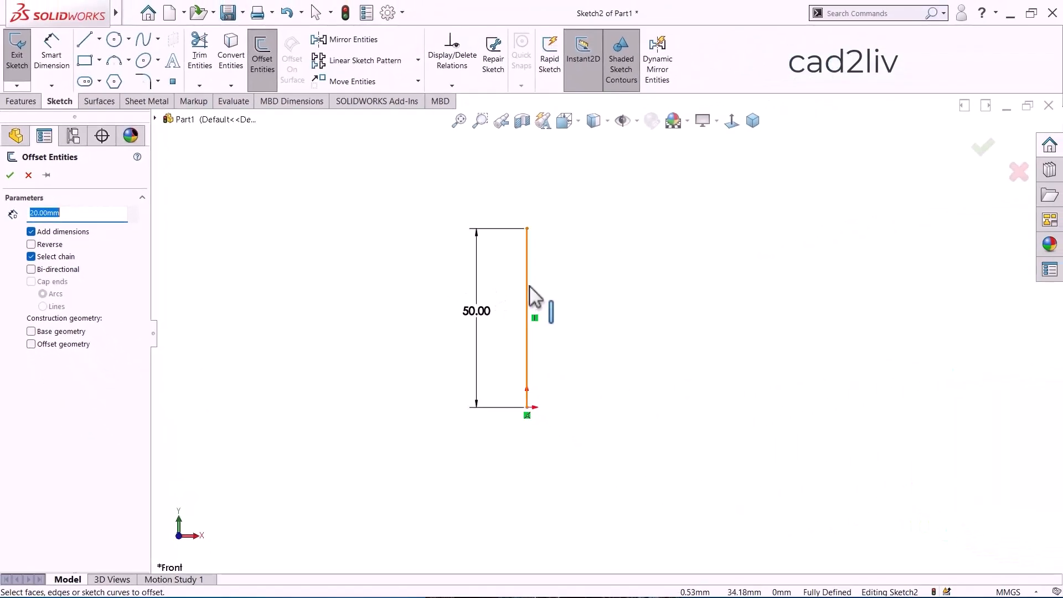
click(529, 287)
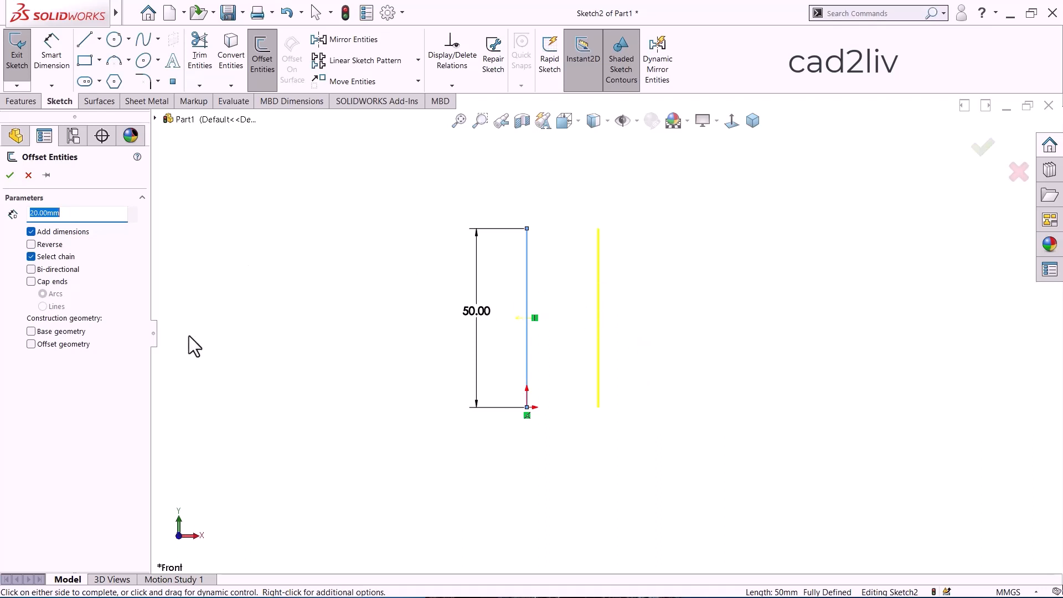
click(30, 213)
text(-)
click(145, 504)
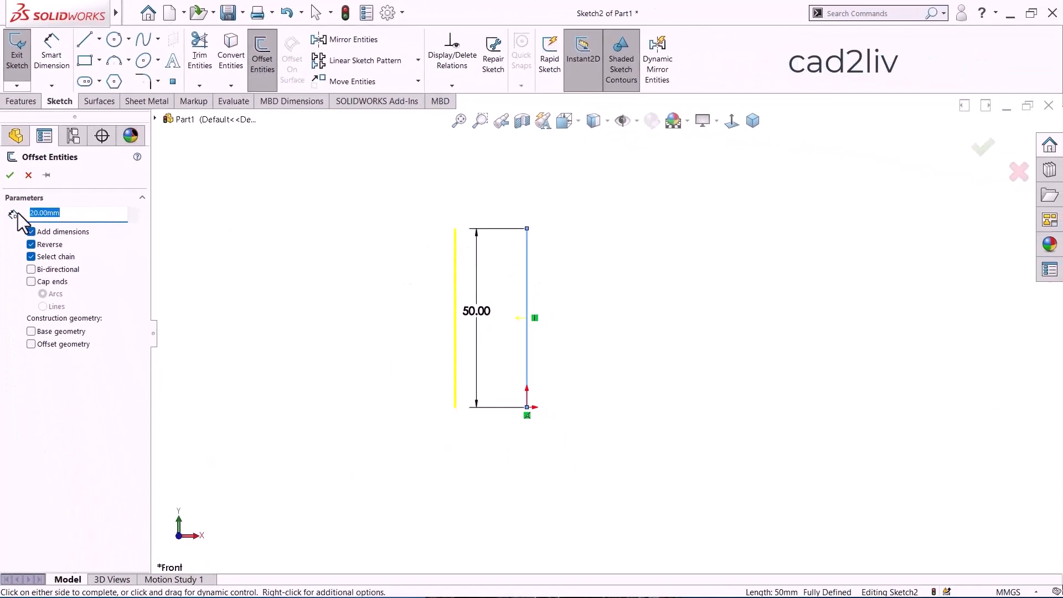
text(-2)
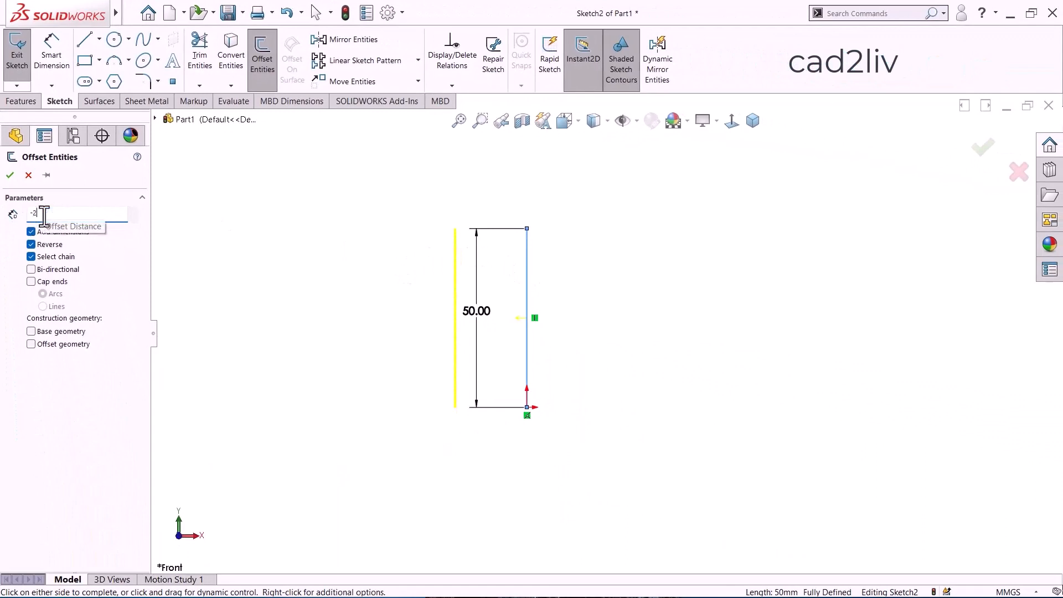
text(0)
key(Return)
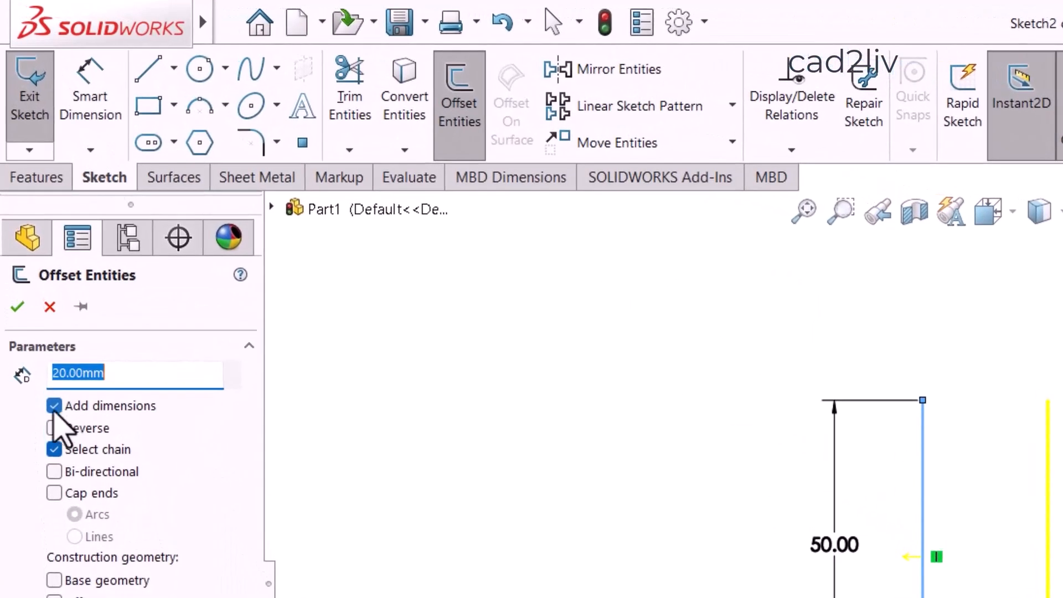
click(55, 410)
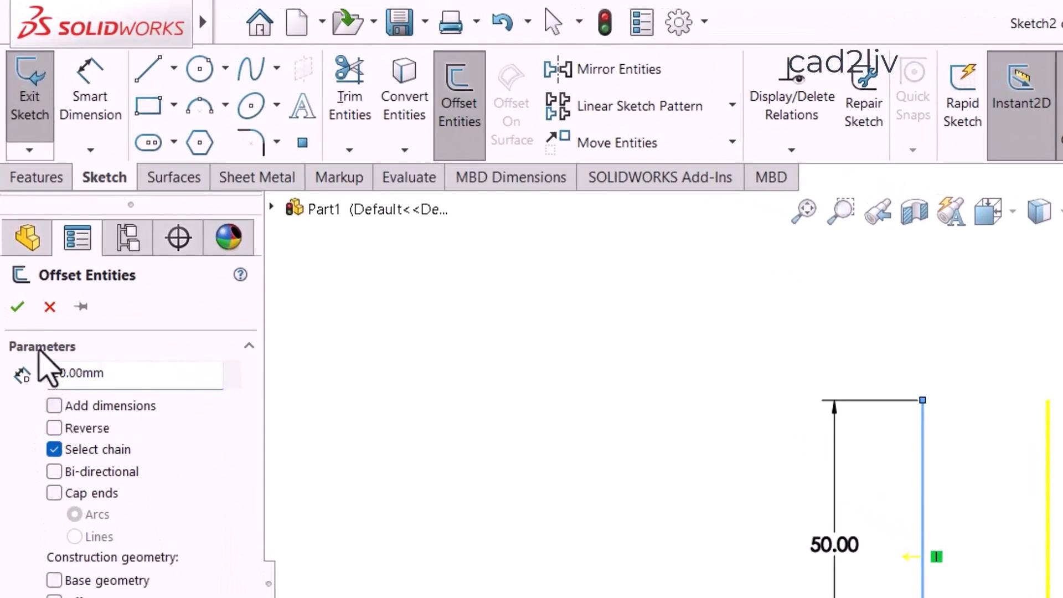
click(18, 306)
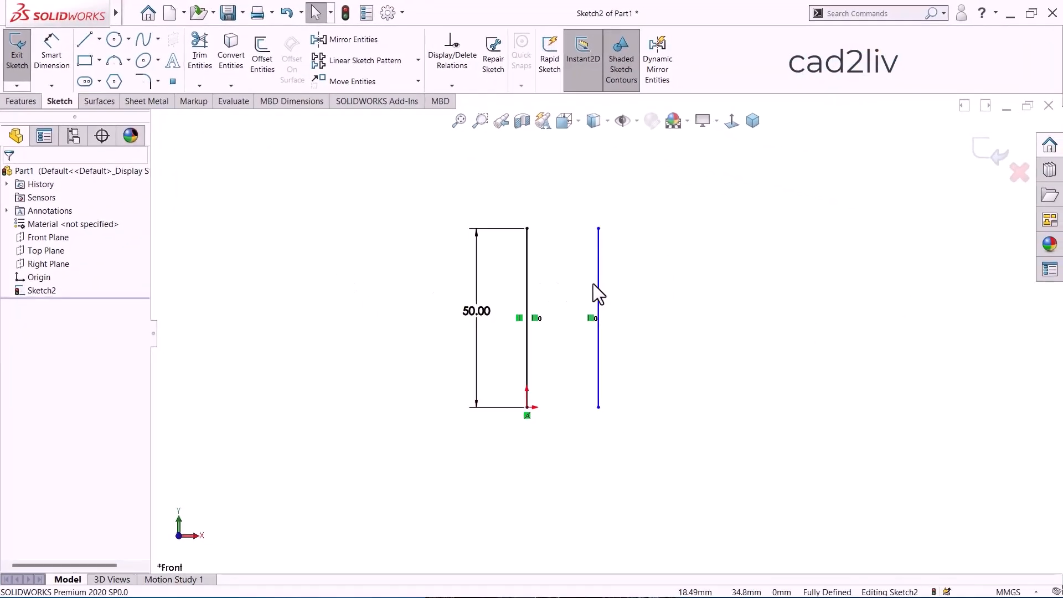
Offset the original line 20 mm to its left, with Add dimensions enabled and the direction reversed by entering -20.
click(261, 60)
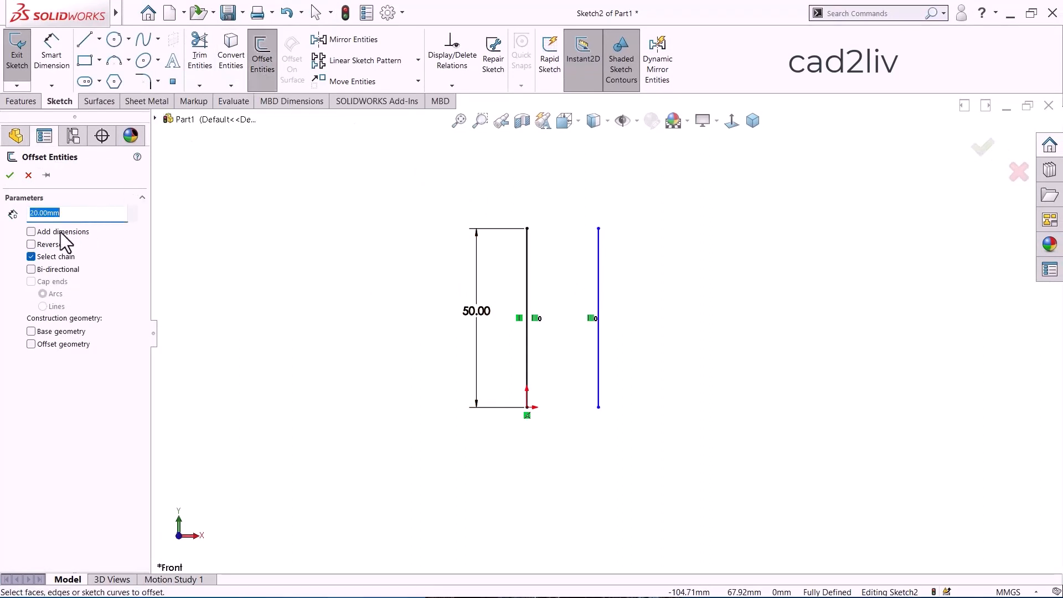
click(30, 232)
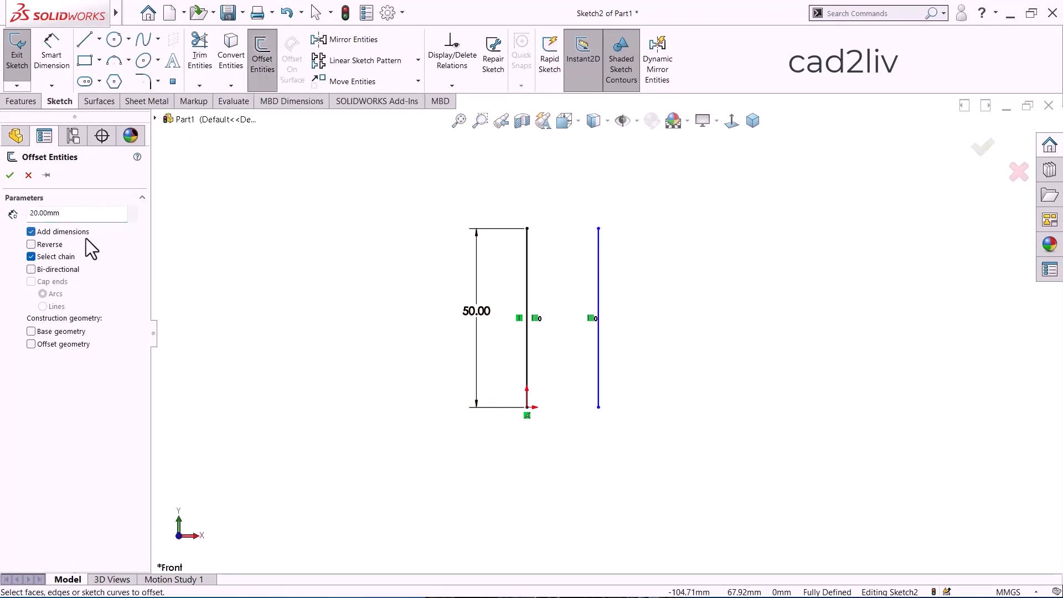
click(527, 268)
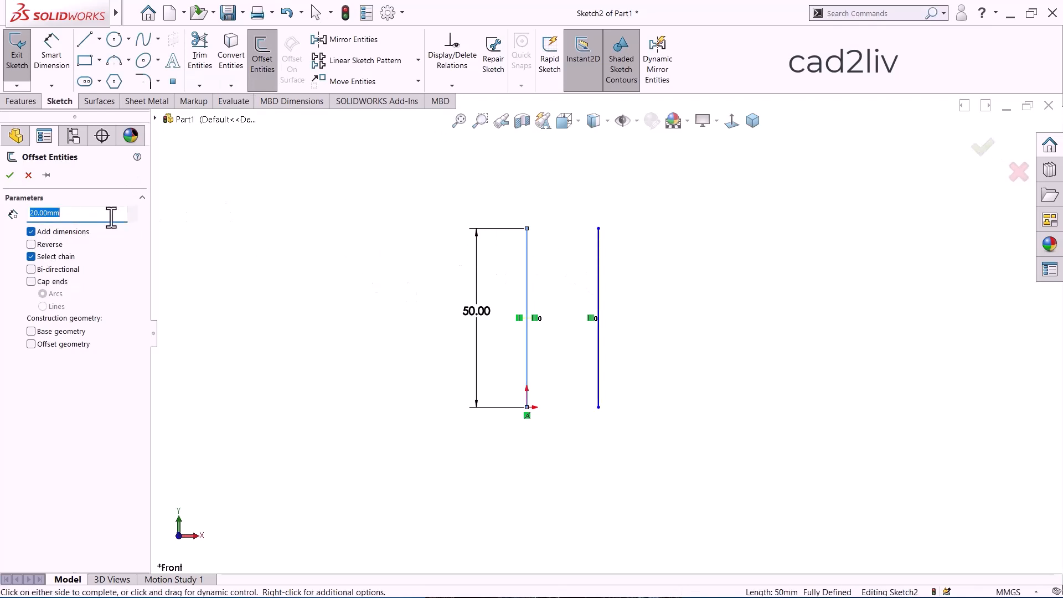
text(-20)
key(Return)
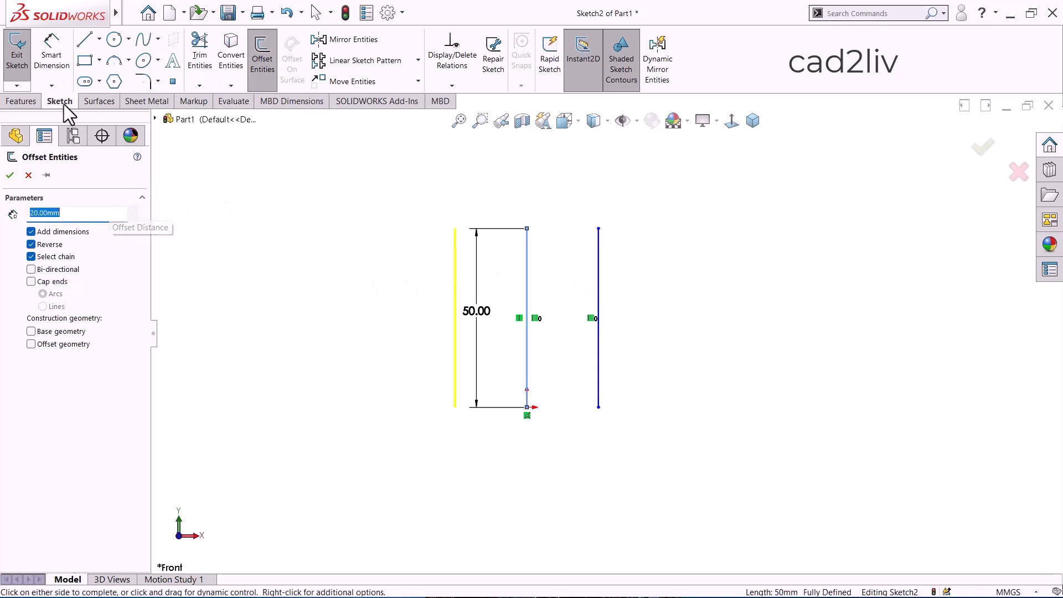
click(10, 176)
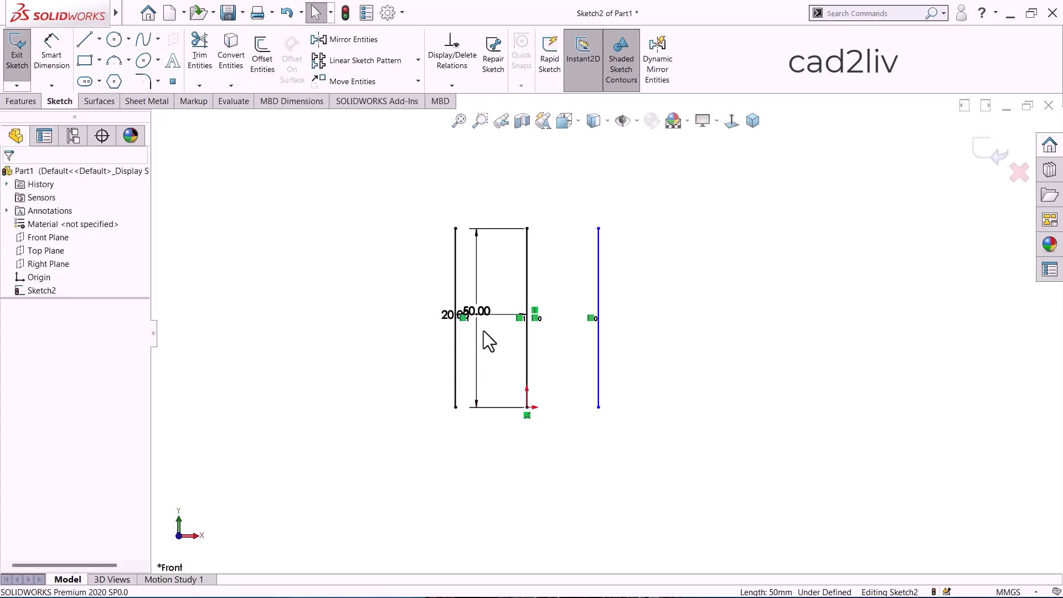
Reposition the 20 mm offset dimension below the lines and the 50 mm length dimension to the right of the original line.
drag(447, 313, 487, 468)
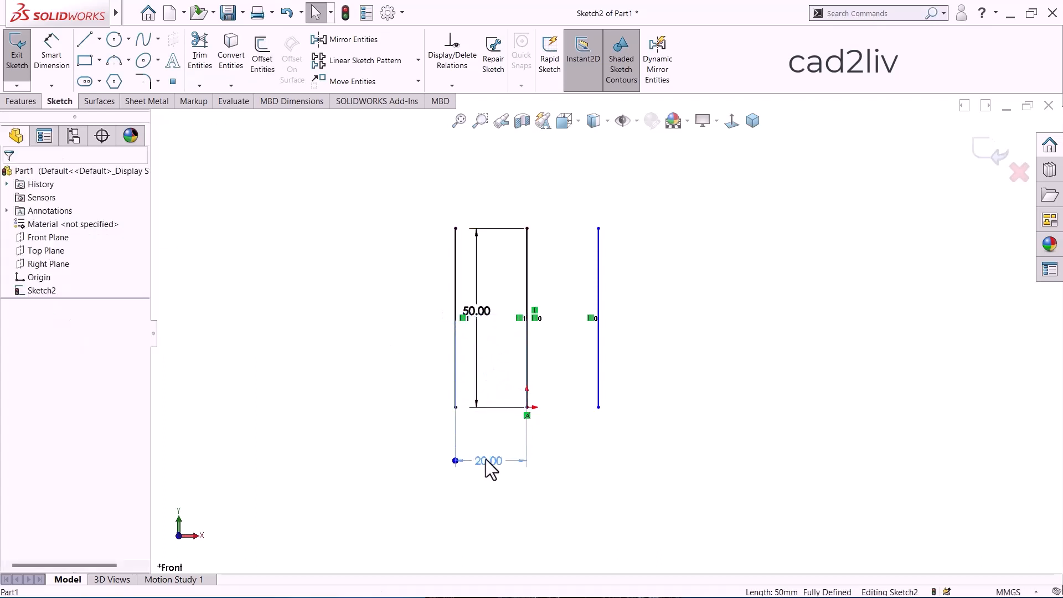
click(587, 441)
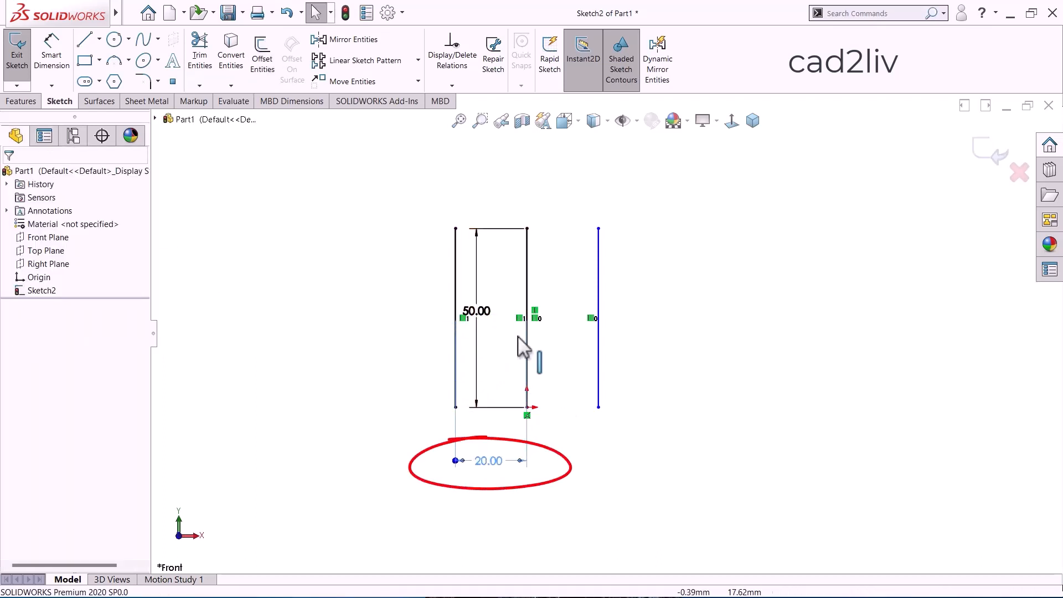
drag(474, 314, 554, 316)
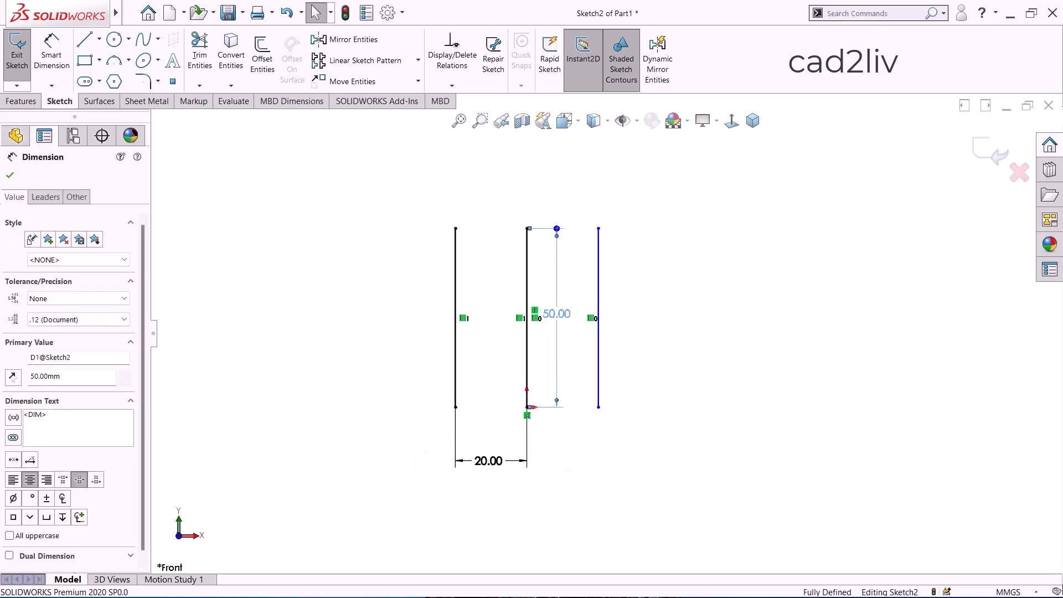
click(635, 243)
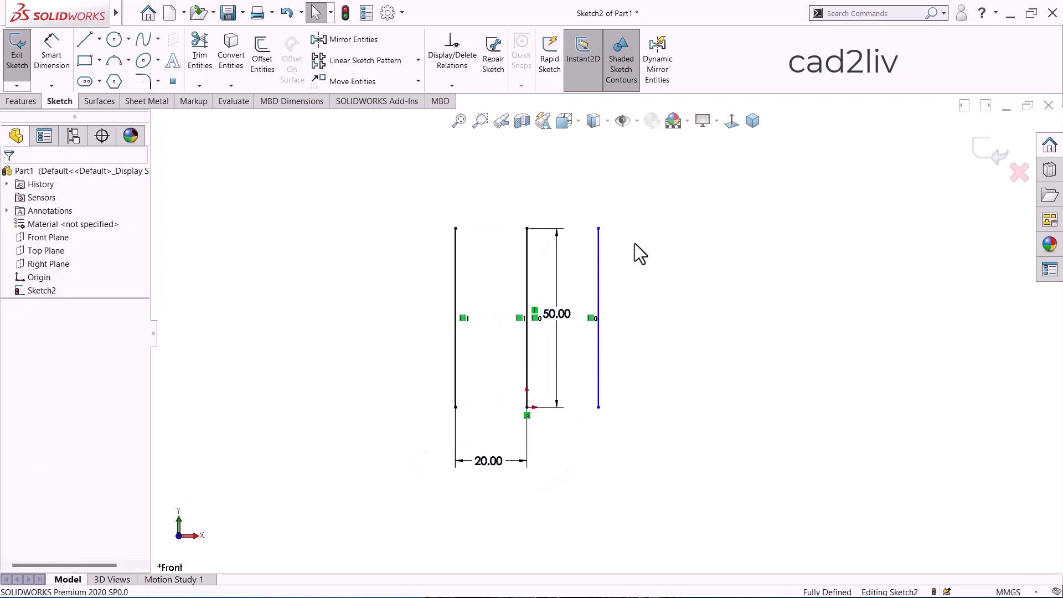
click(262, 58)
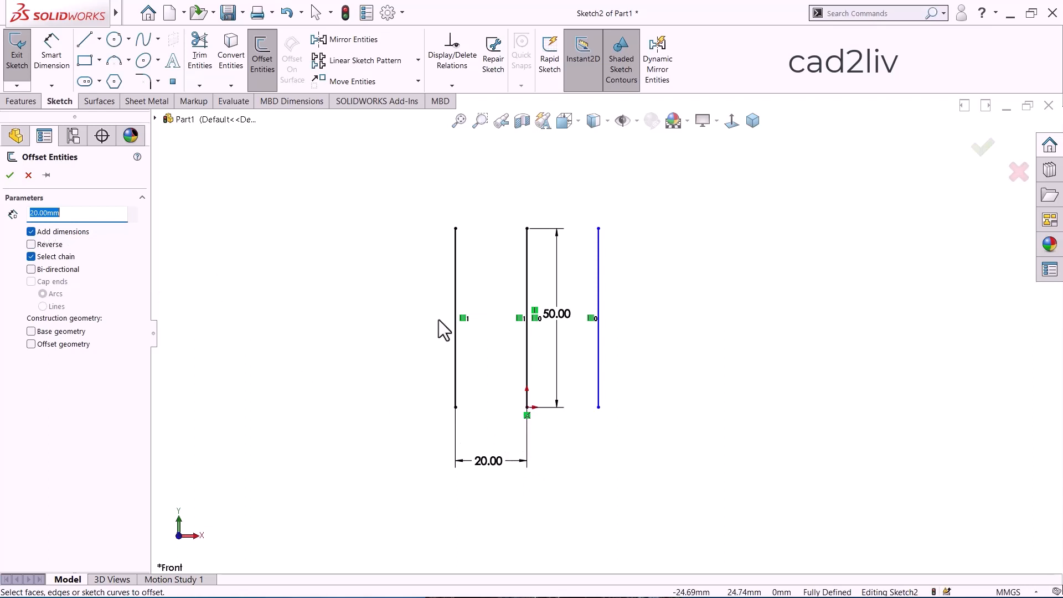
key(Escape)
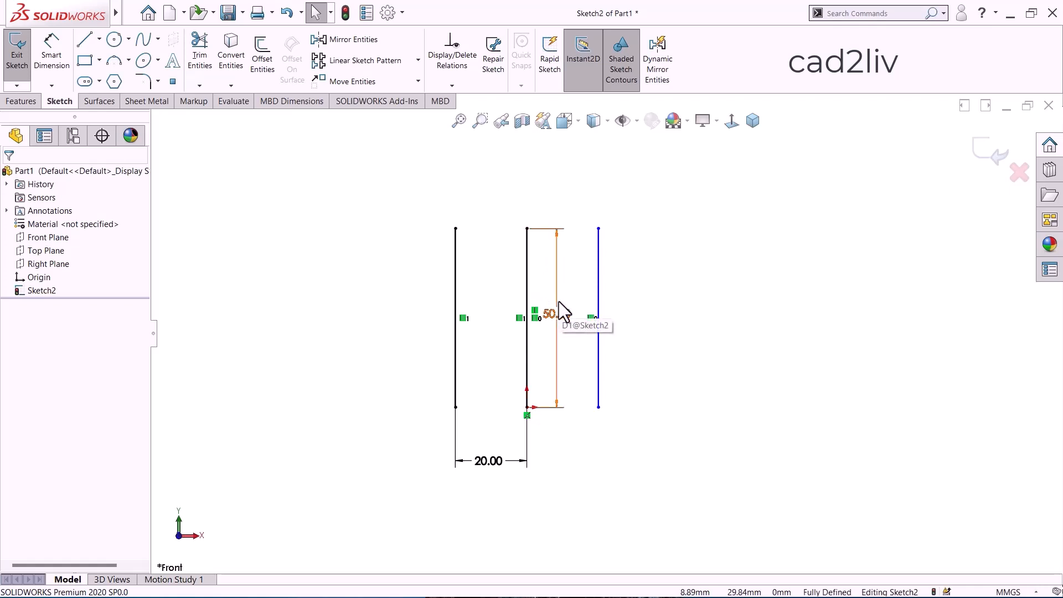
click(600, 282)
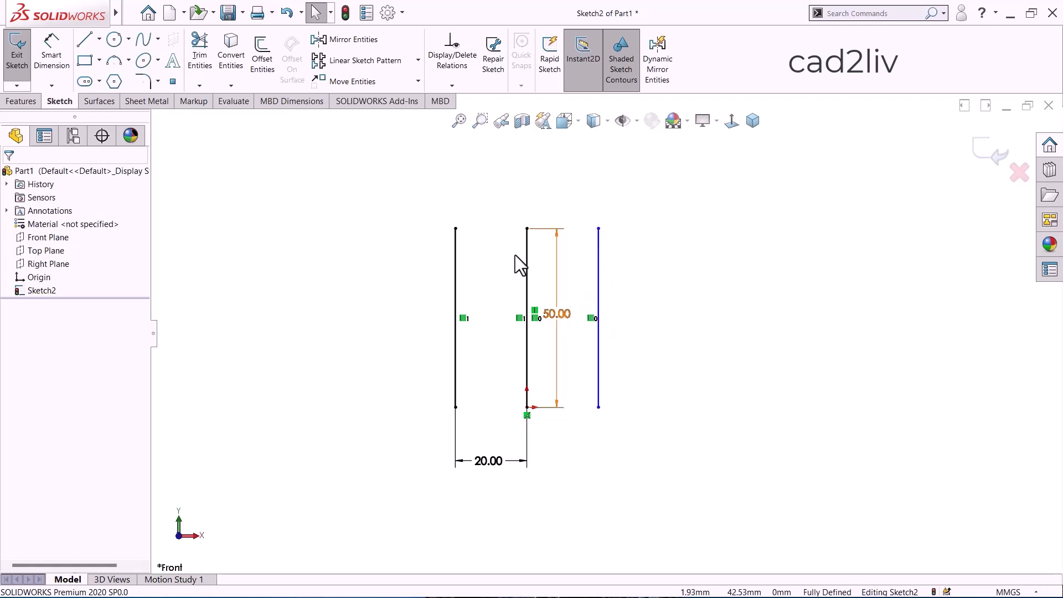
Set the original middle line's length to 30 mm.
double_click(557, 314)
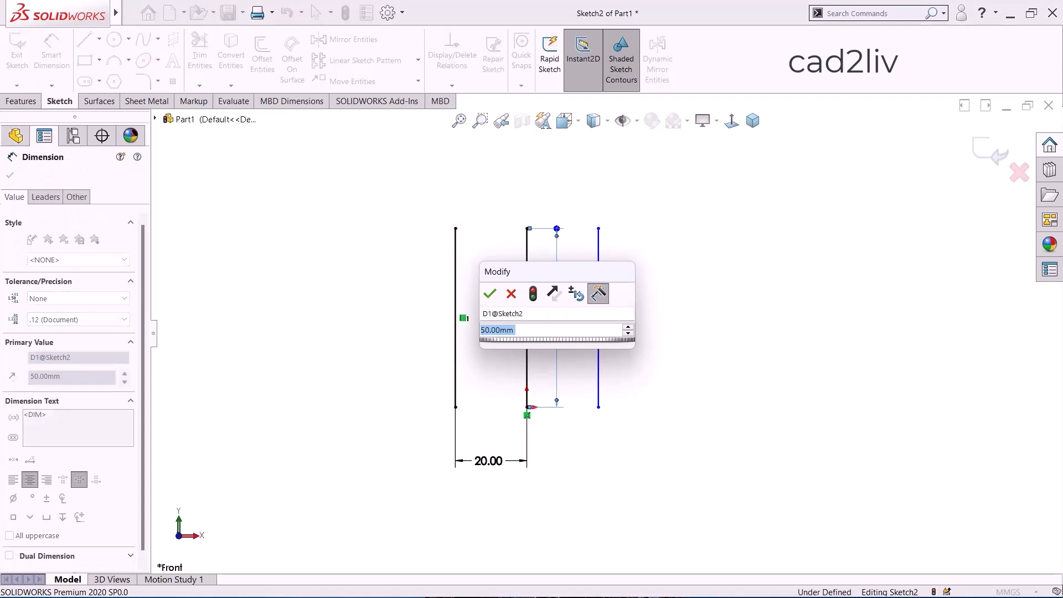
text(30)
key(Return)
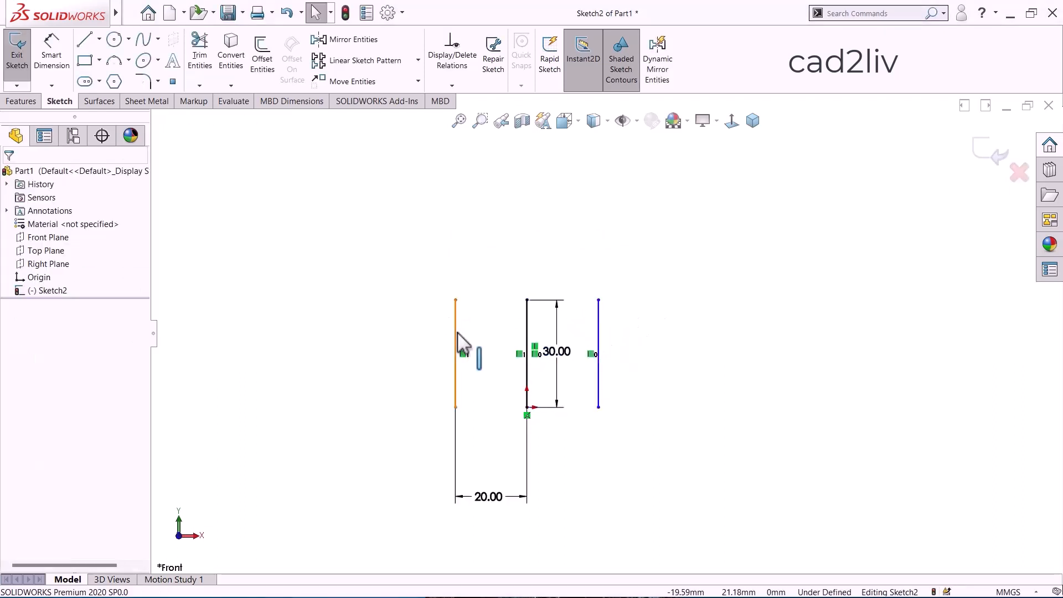
Try to dimension the length of the right offset line.
right_click(387, 308)
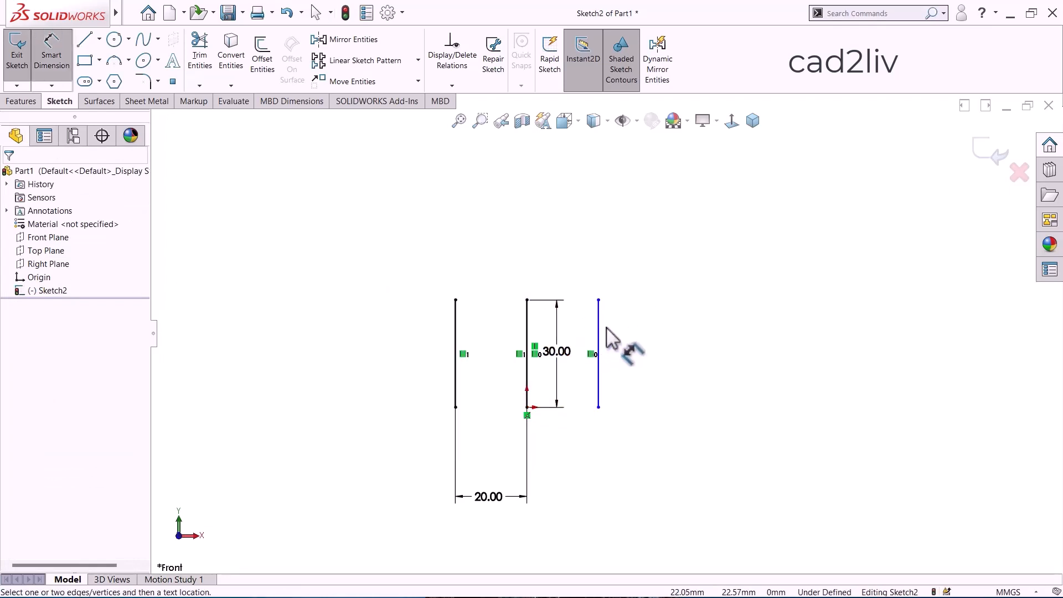
click(620, 346)
click(632, 357)
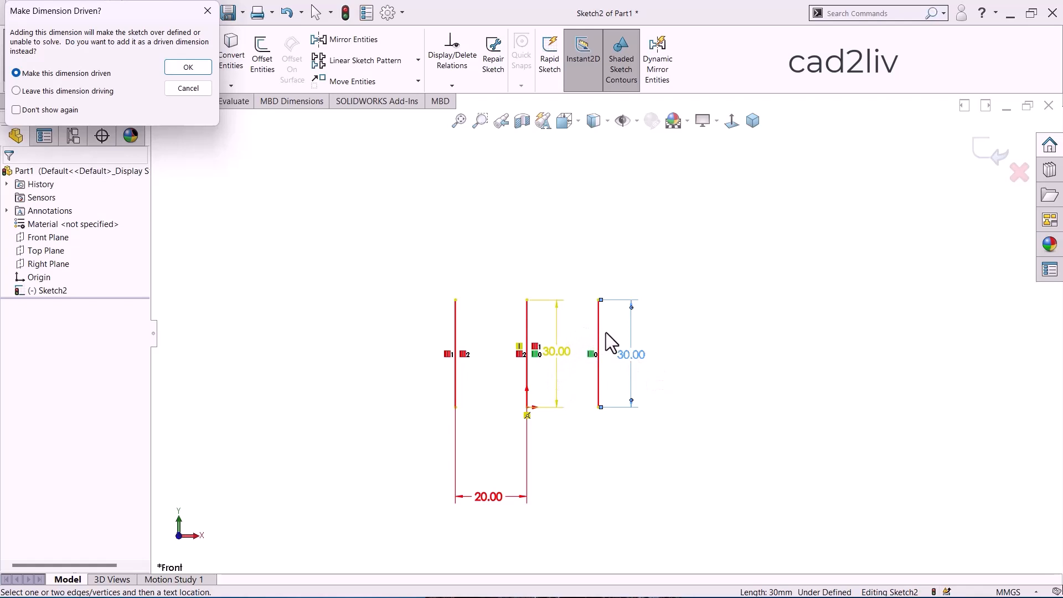
key(Escape)
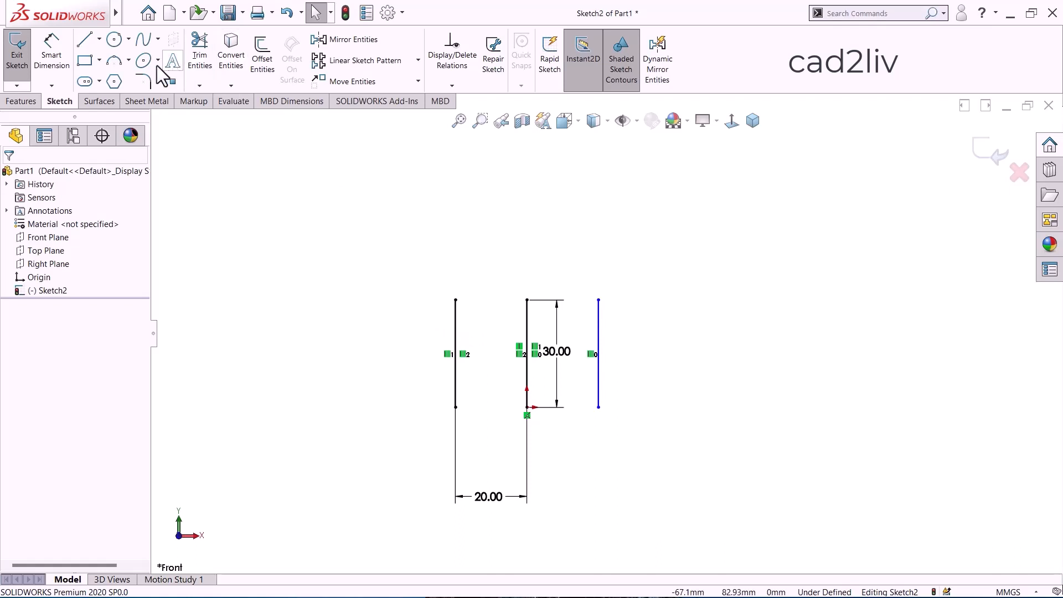
Sketch a corner rectangle about 34 mm high, well to the left of the three vertical lines.
click(85, 60)
scroll(287, 283, up, 3)
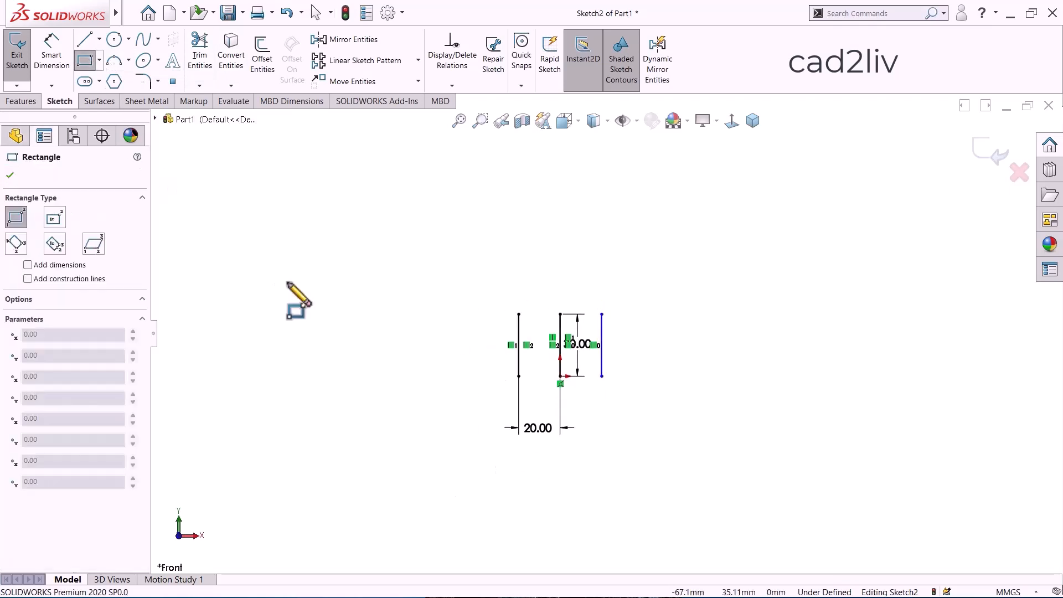
scroll(289, 283, down, 3)
click(418, 335)
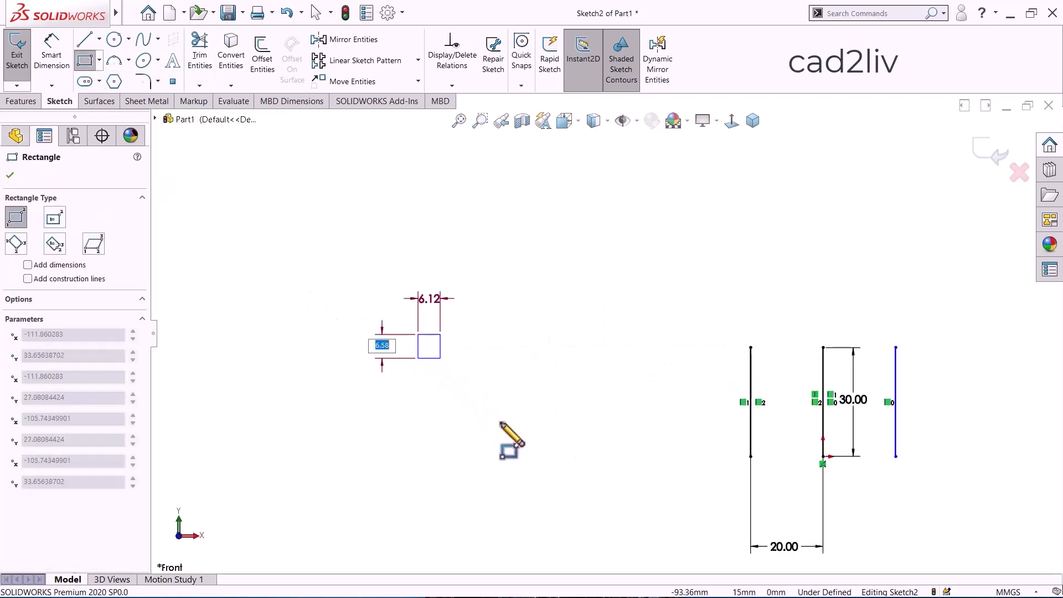
click(583, 456)
key(Escape)
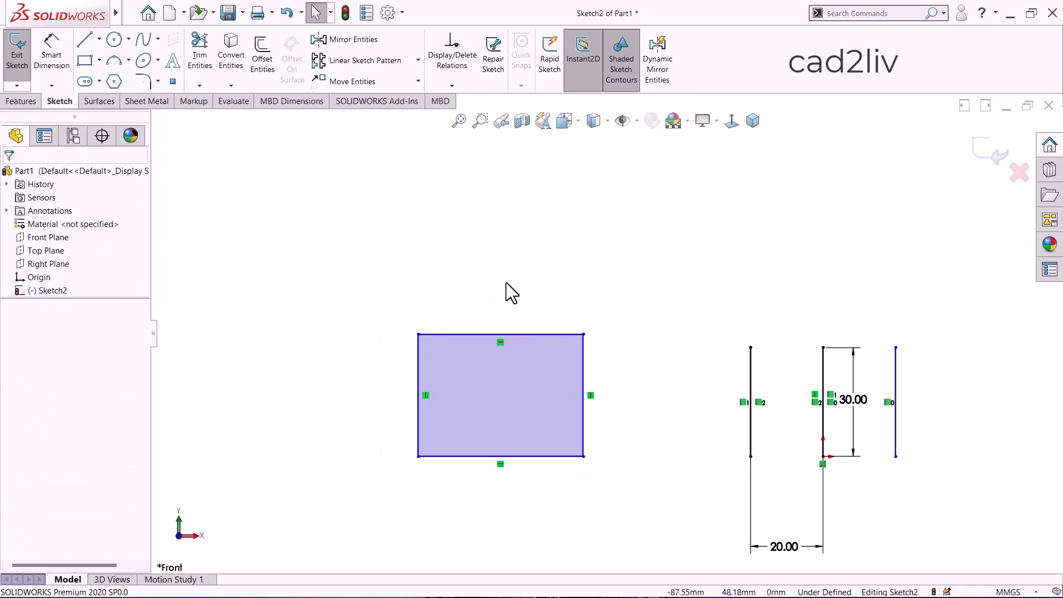
Set the Offset Entities distance to 10 mm and preview the offset on the leftmost vertical line.
click(263, 58)
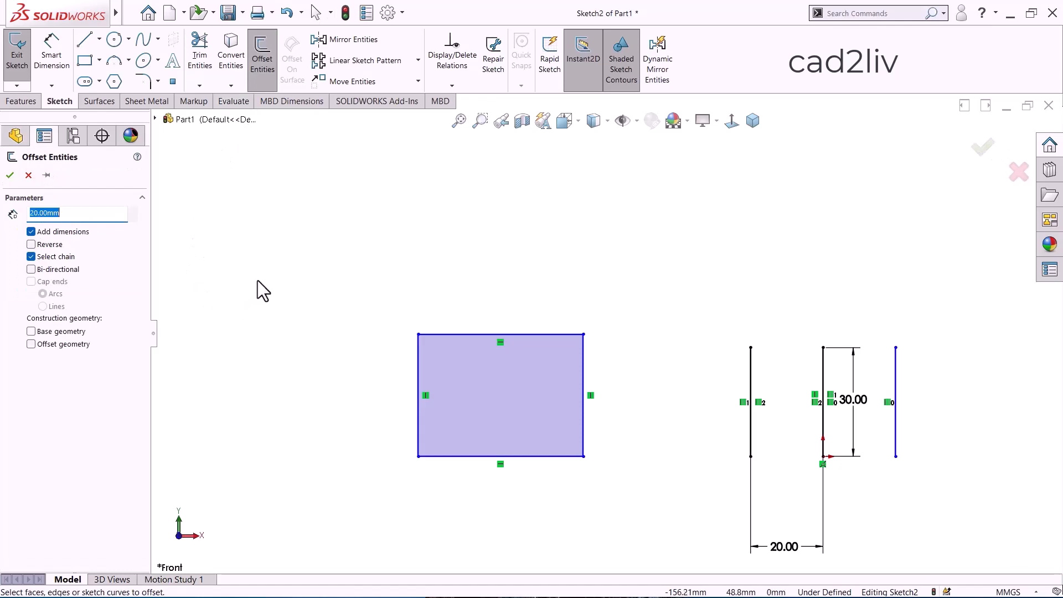
scroll(834, 379, down, 4)
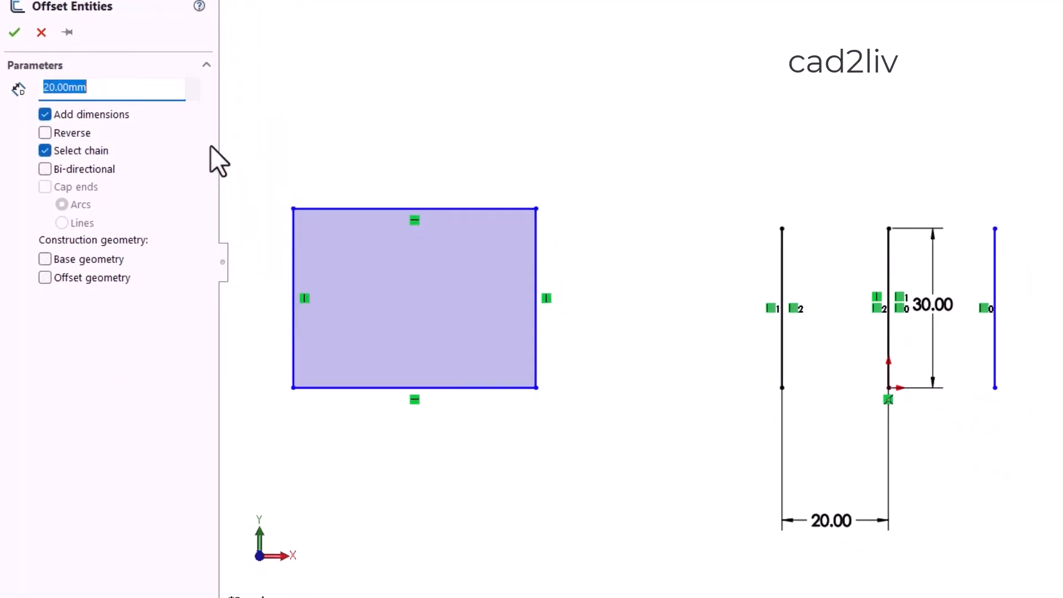
text(10)
key(Return)
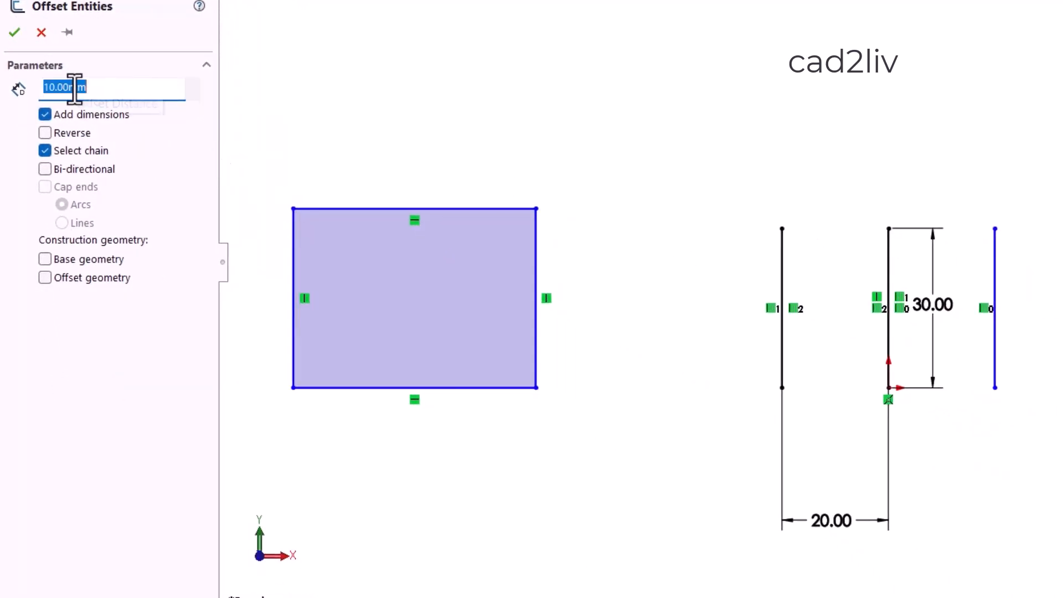
click(782, 286)
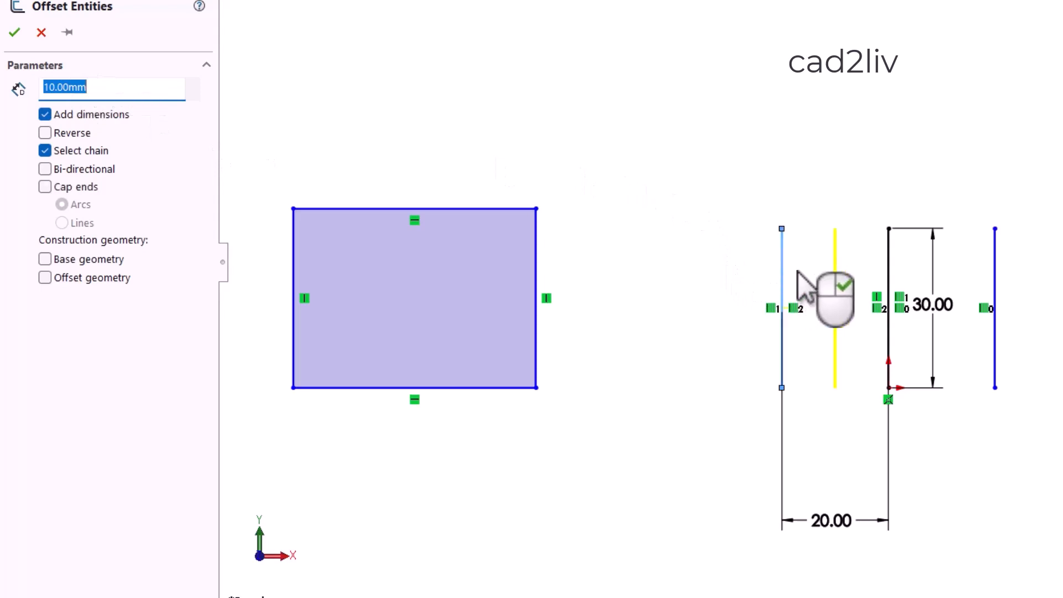
scroll(833, 210, down, 3)
scroll(877, 266, up, 2)
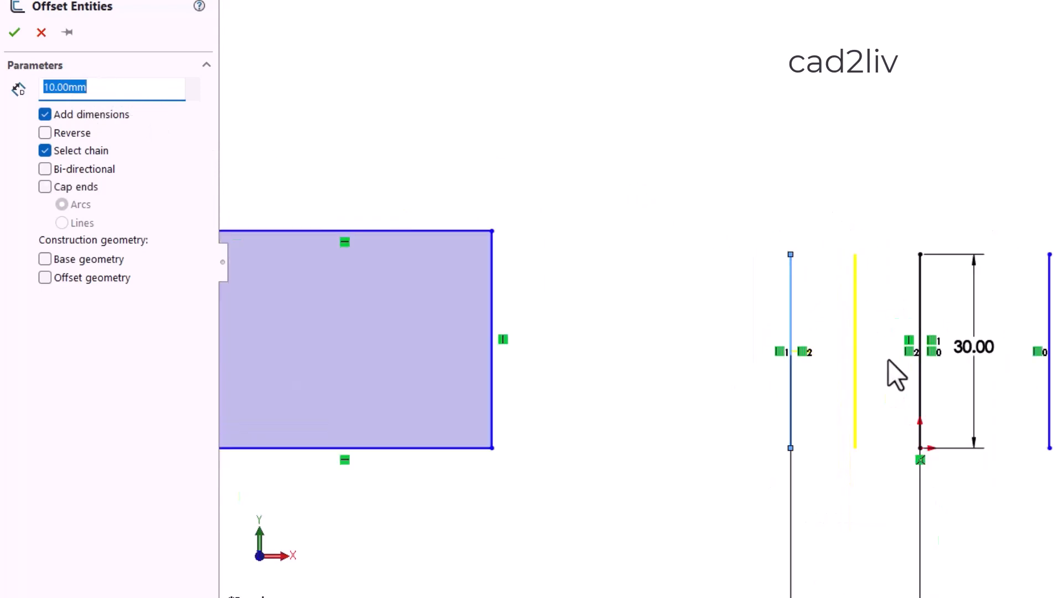
scroll(886, 407, down, 2)
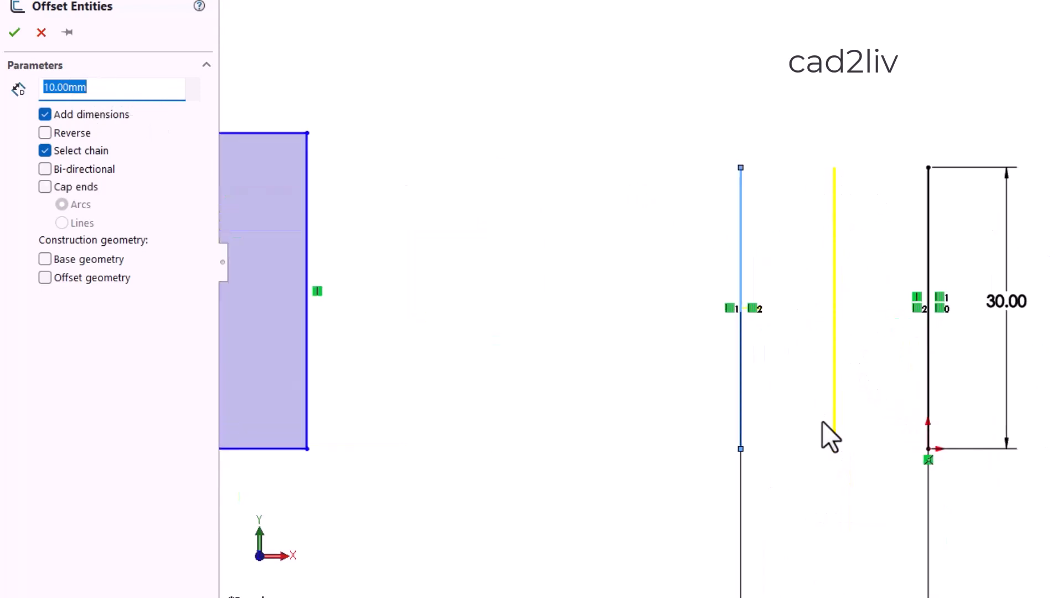
Switch the leftmost line's offset preview between both sides with Reverse, ending with Reverse enabled.
click(45, 133)
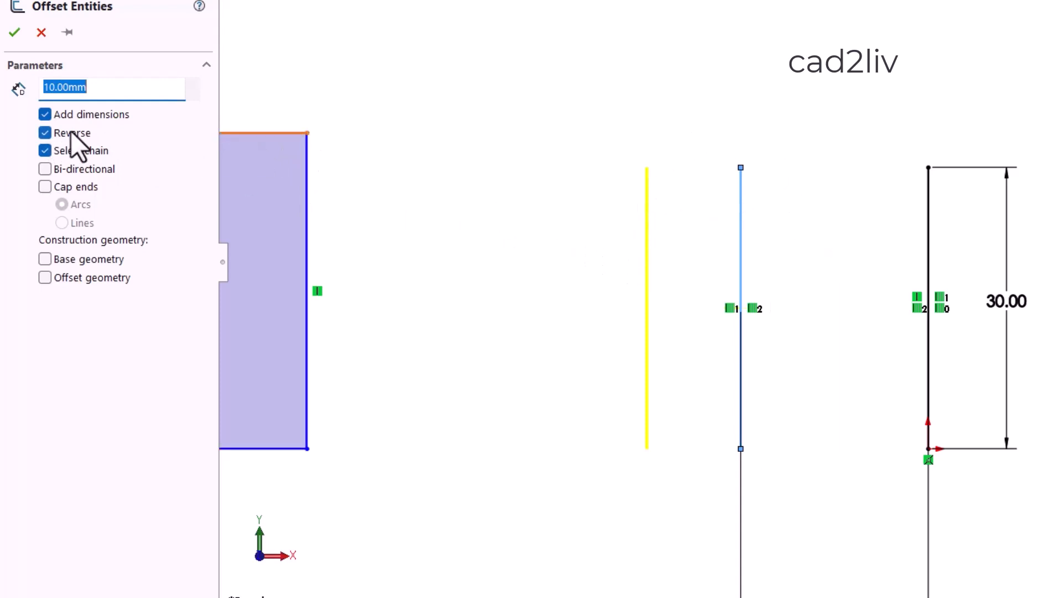
click(44, 132)
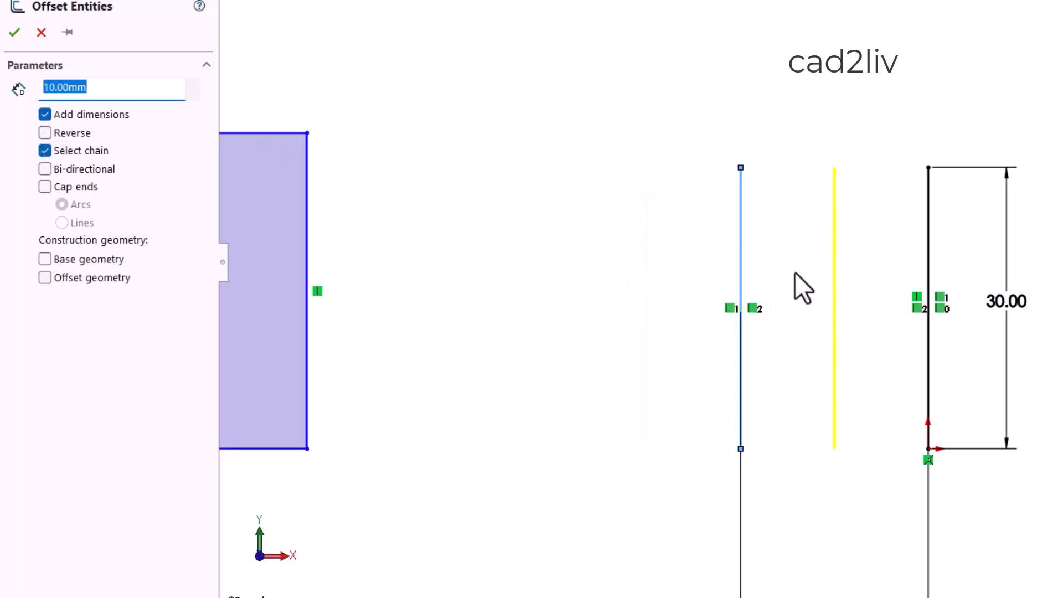
click(46, 134)
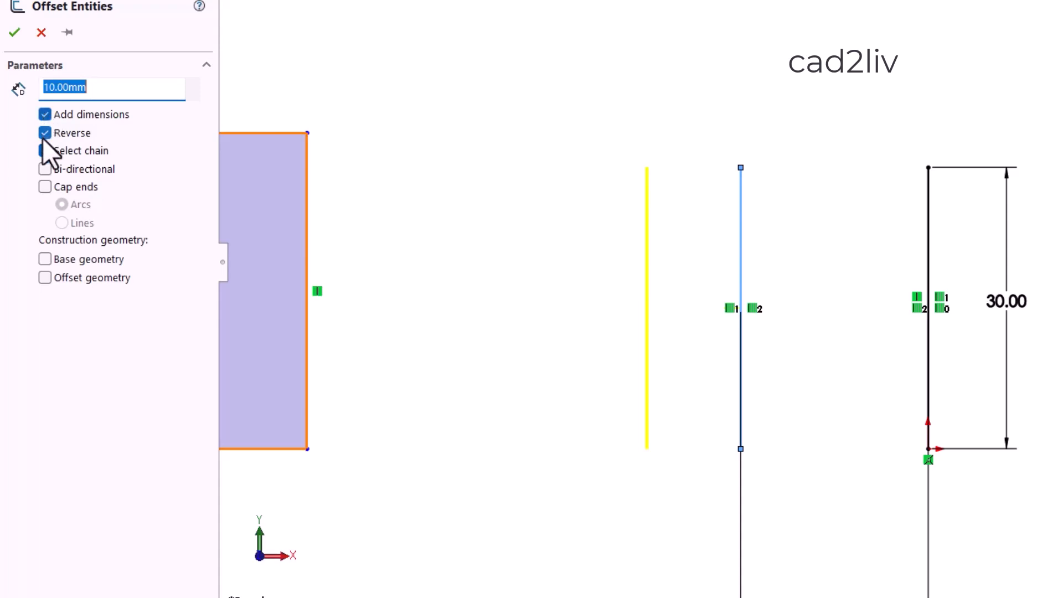
scroll(855, 128, up, 5)
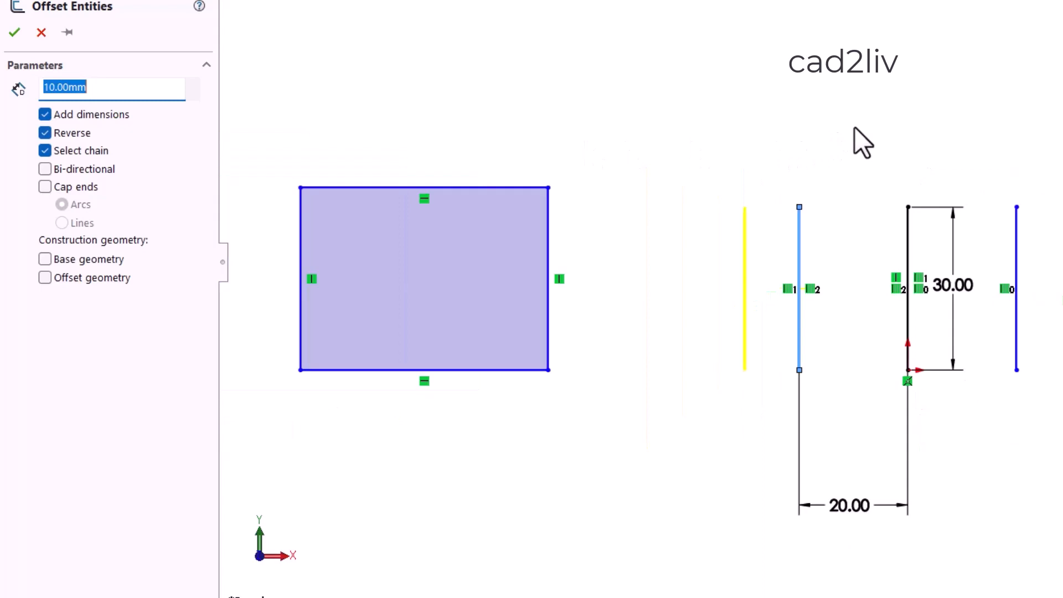
scroll(587, 162, down, 1)
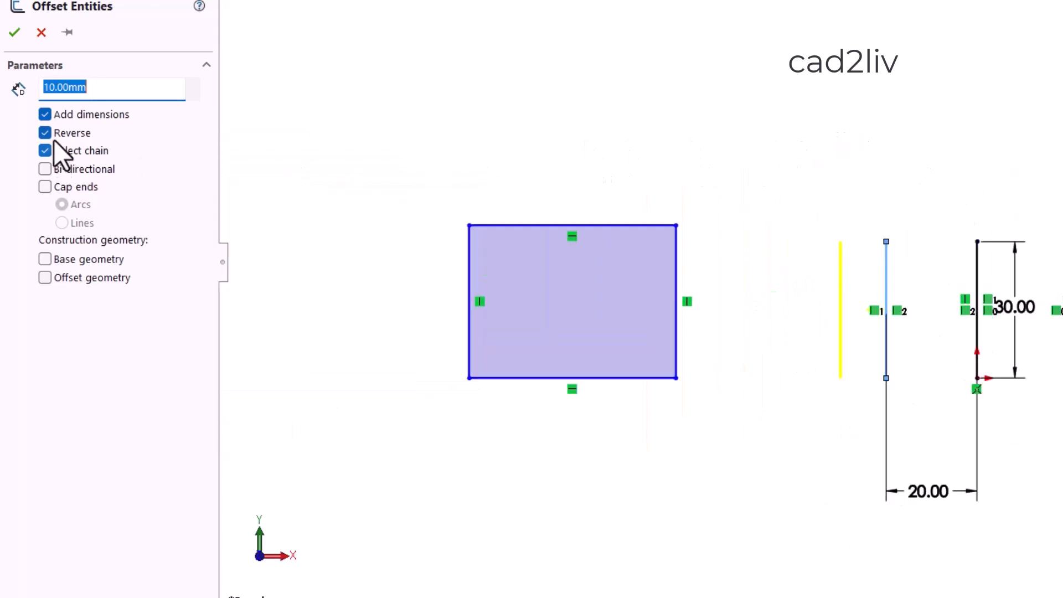
Preview the reversed 10 mm offset on the leftmost vertical line again and clear the line selection.
scroll(930, 290, down, 3)
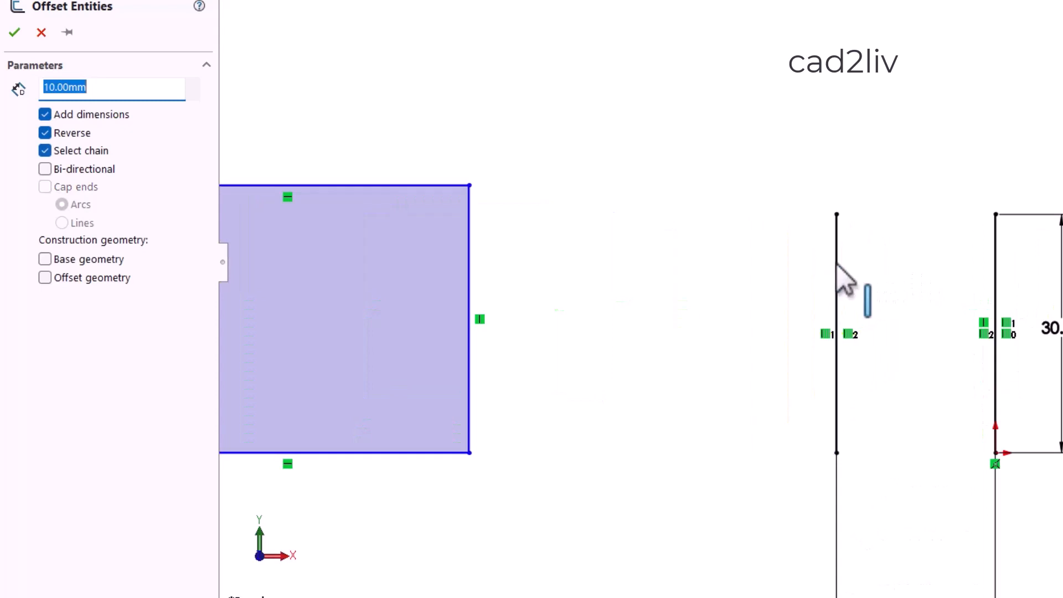
scroll(886, 264, up, 3)
scroll(861, 293, down, 2)
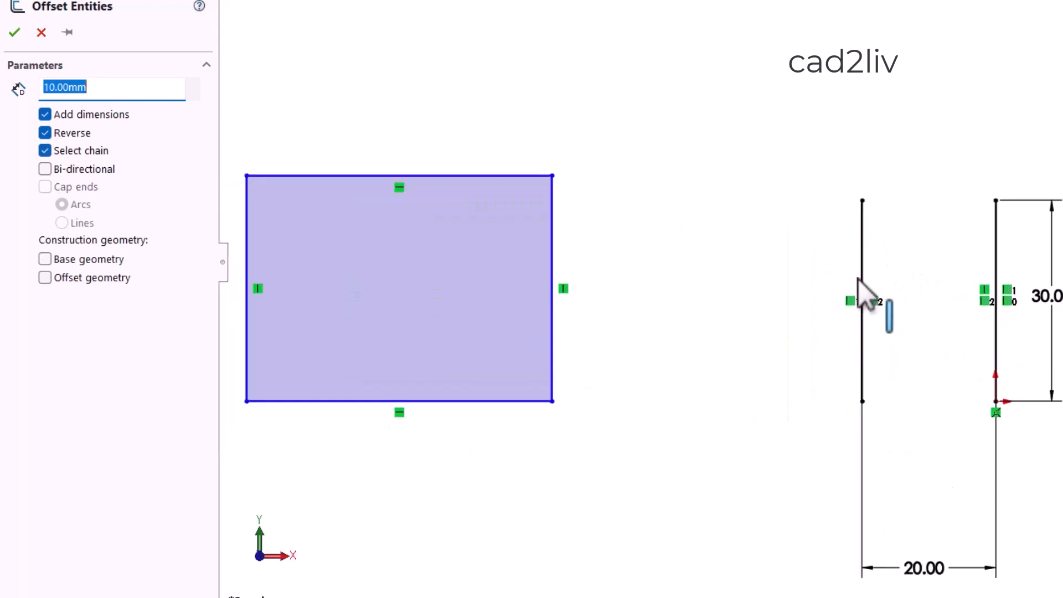
scroll(863, 280, down, 2)
click(868, 254)
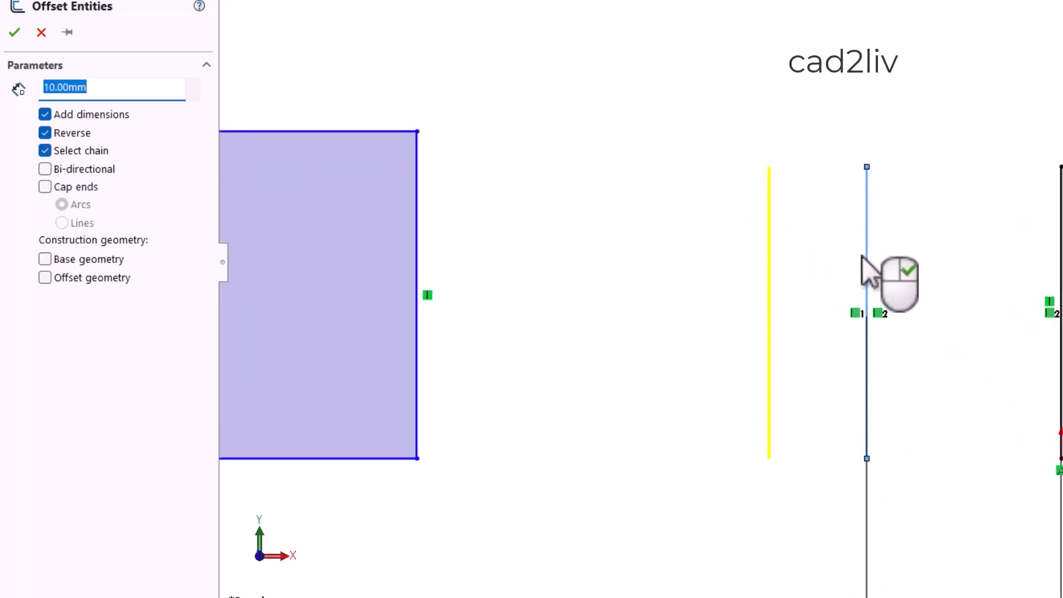
click(868, 254)
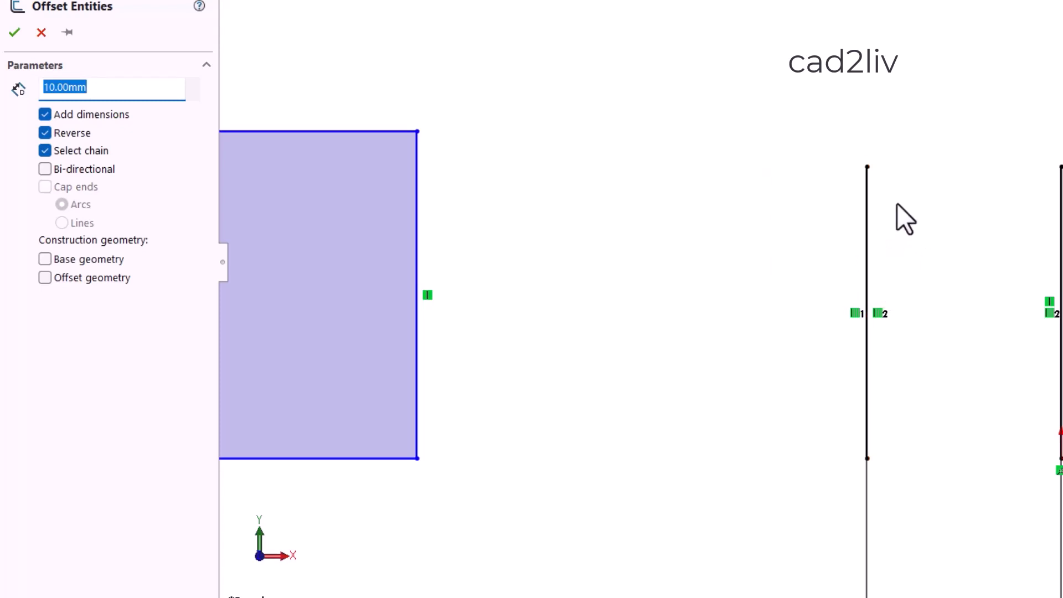
Disable Select chain and preview a 10 mm offset of only the rectangle's left edge, directed outward with Reverse disabled.
scroll(898, 206, up, 5)
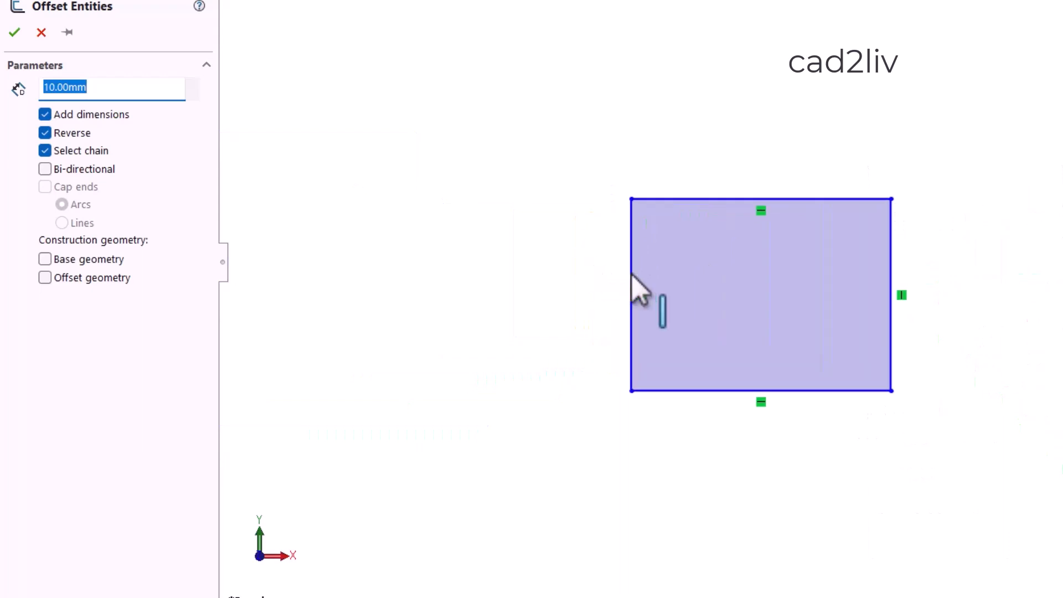
scroll(921, 318, up, 2)
scroll(955, 297, down, 3)
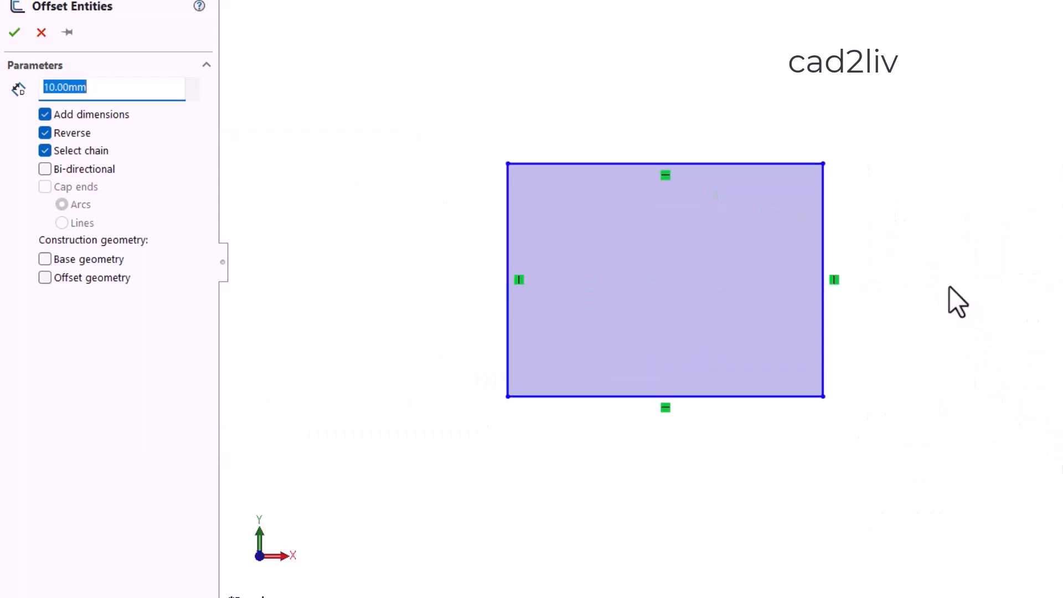
click(45, 151)
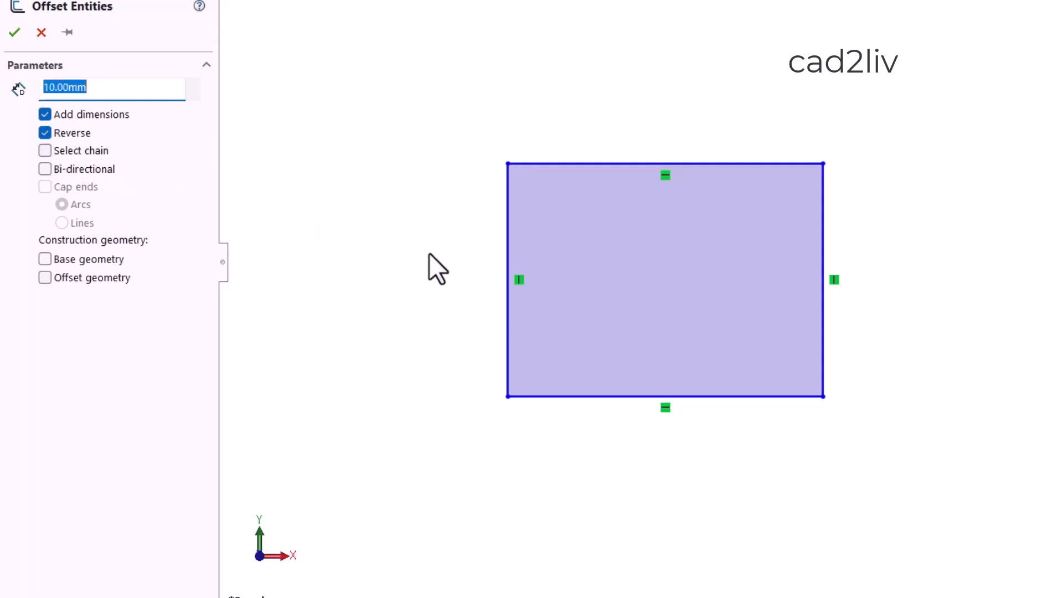
click(509, 250)
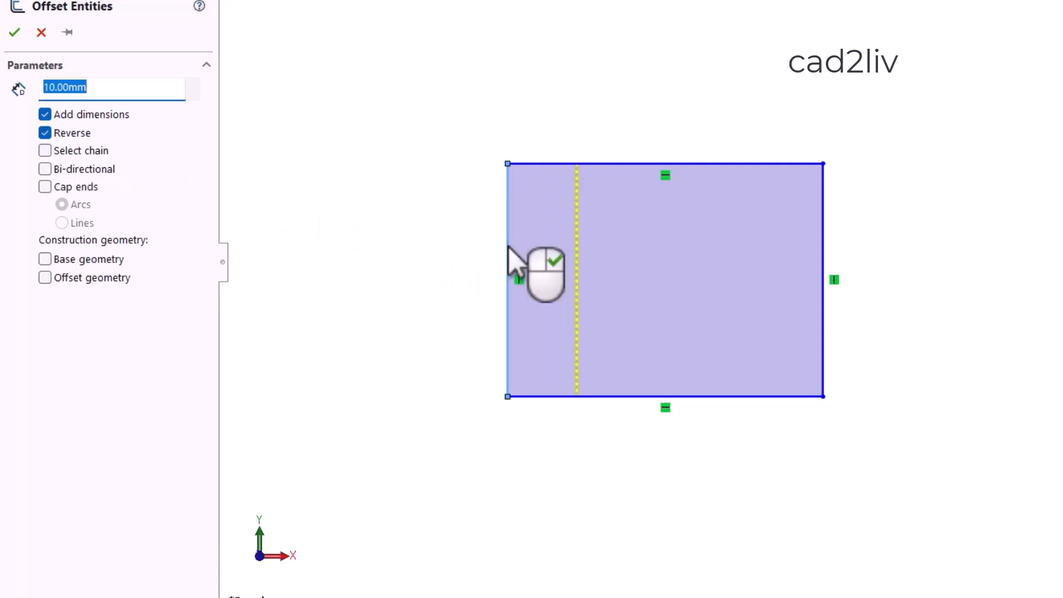
click(46, 134)
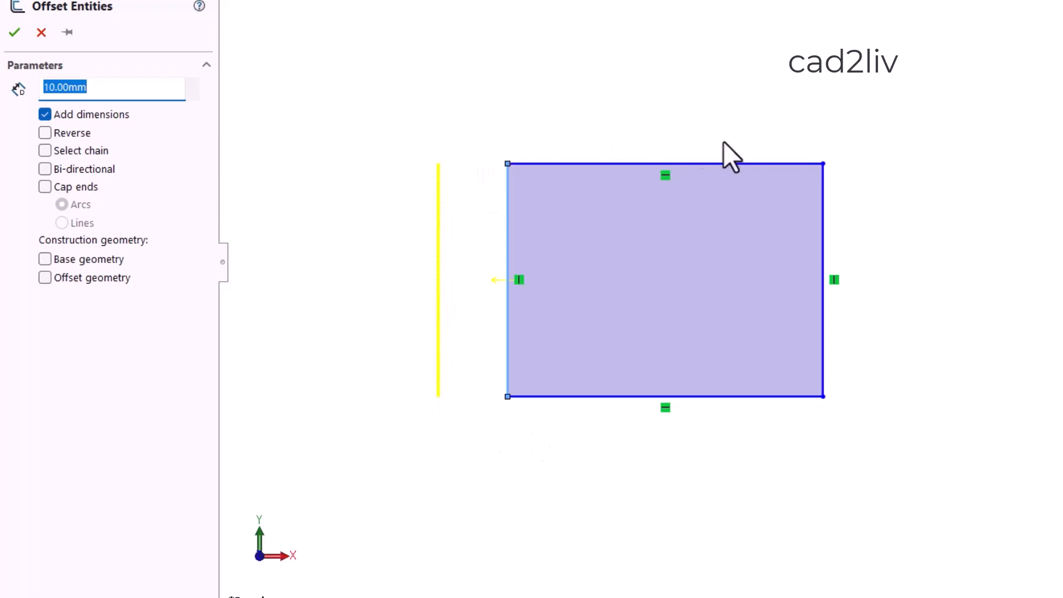
Enable Select chain to preview the outward 10 mm offset around the whole rectangle, and cancel the offset.
click(50, 151)
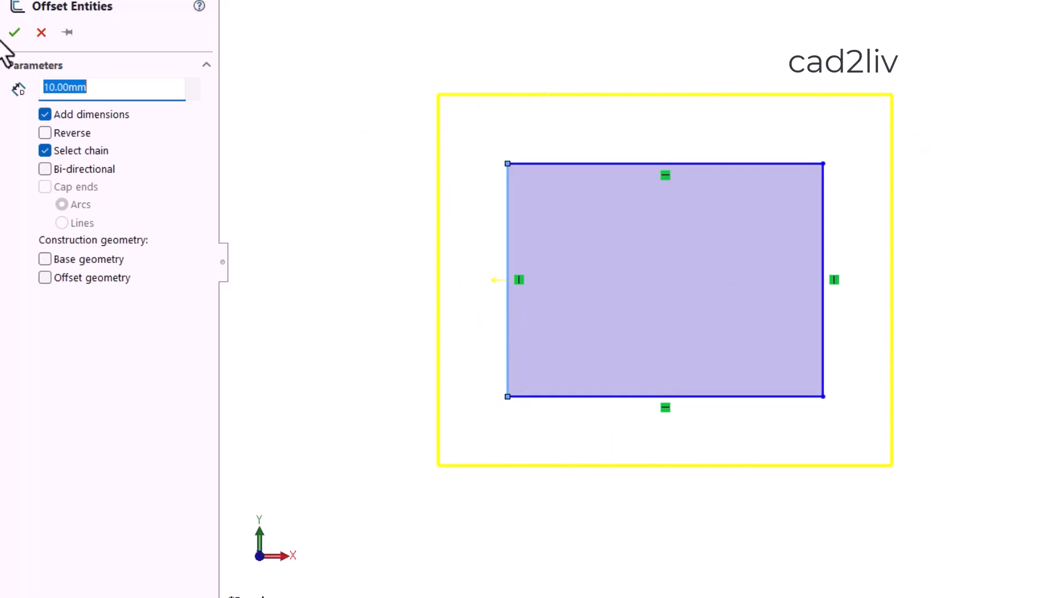
click(41, 34)
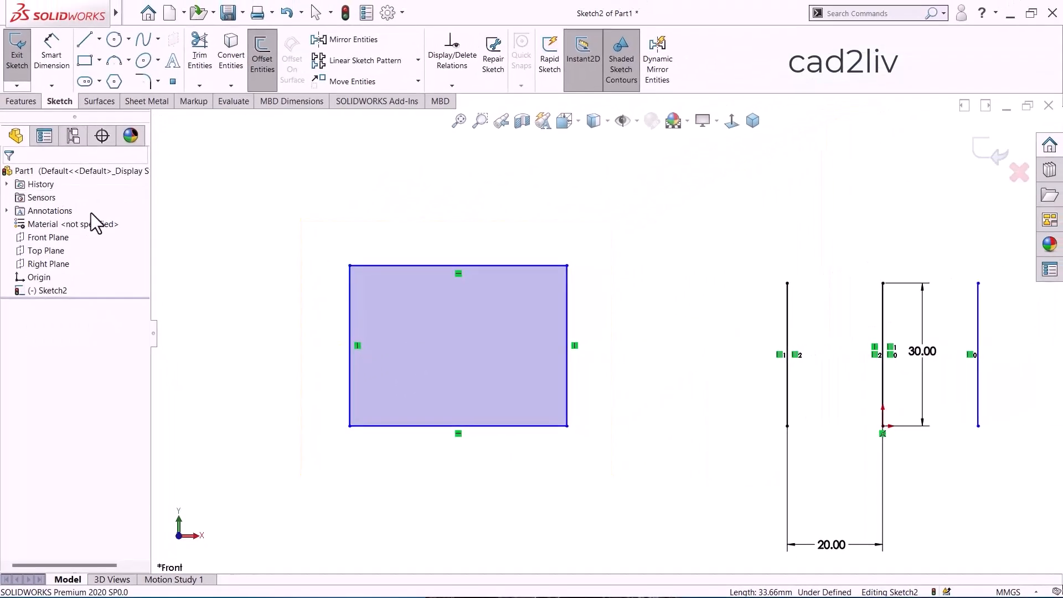
scroll(265, 252, up, 2)
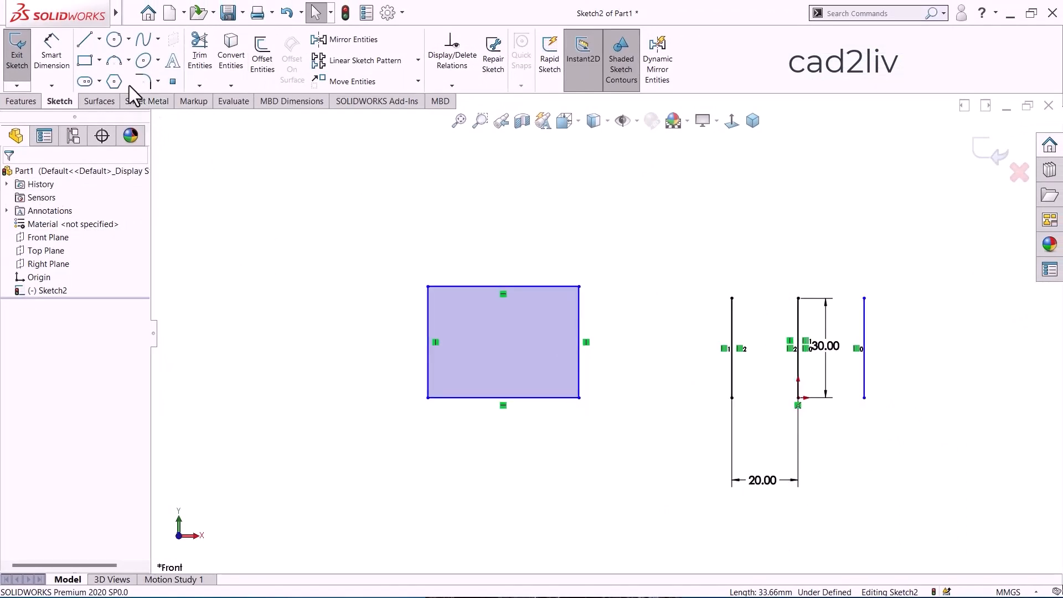
Sketch an open zigzag of four connected lines above the rectangle and vertical lines, with a first segment about 43 mm long.
click(84, 38)
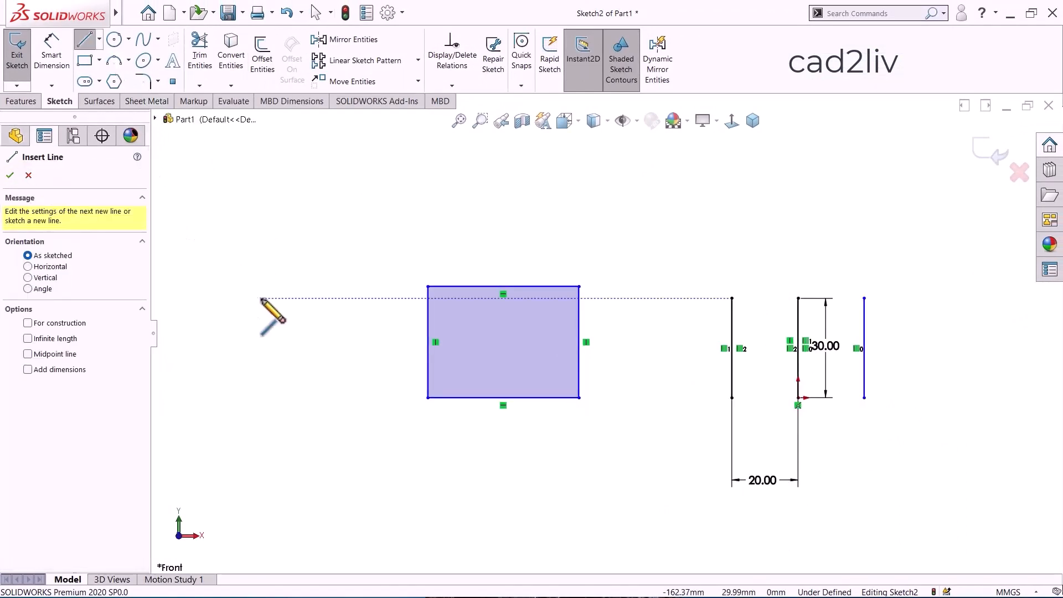
scroll(263, 300, down, 2)
scroll(266, 298, up, 6)
scroll(725, 255, down, 1)
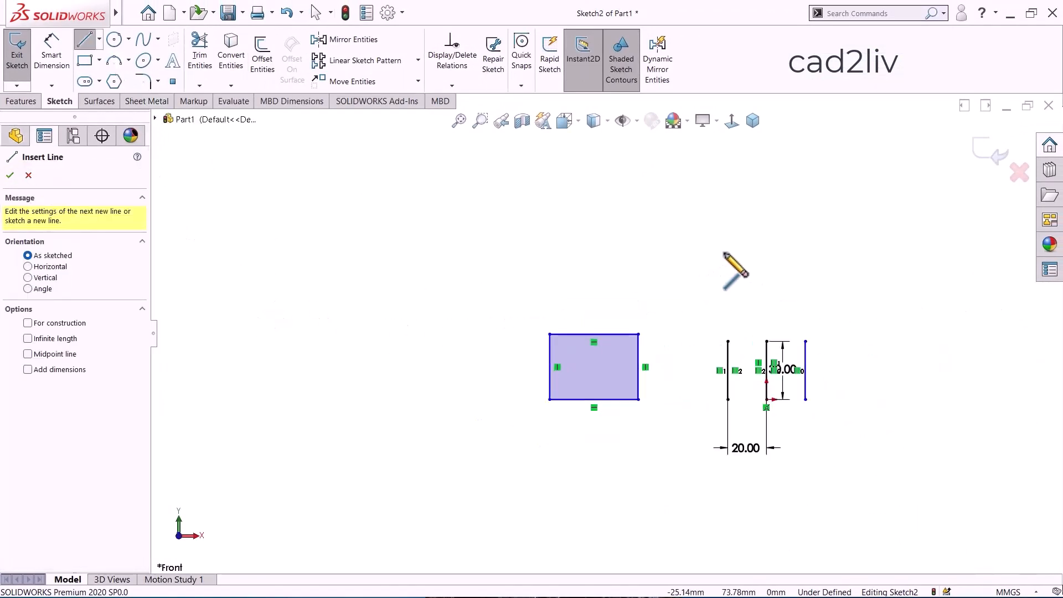
scroll(724, 253, down, 1)
click(396, 300)
click(478, 241)
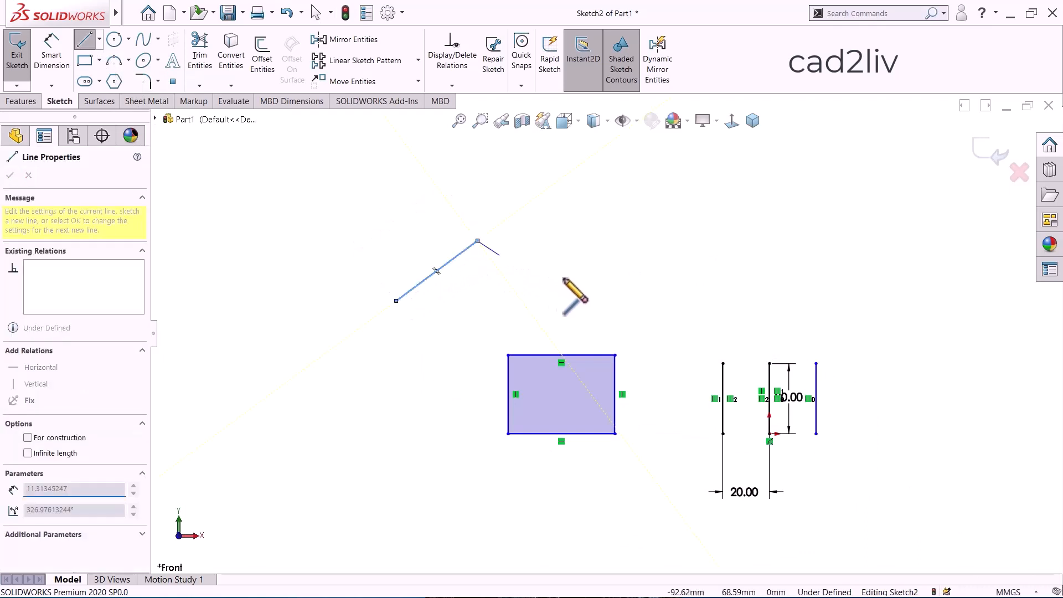
click(589, 292)
click(698, 240)
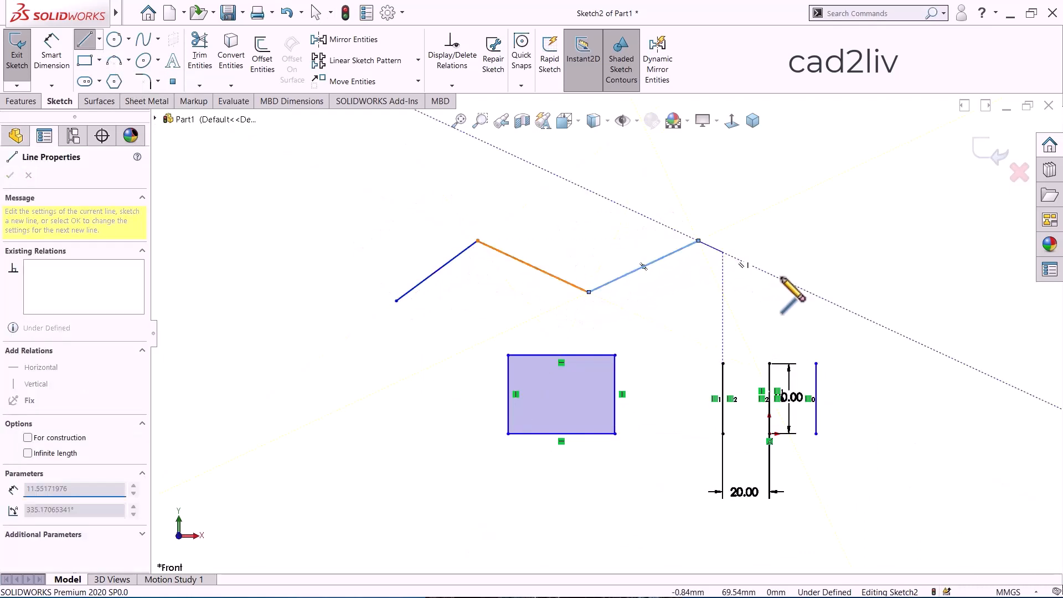
click(796, 286)
key(Escape)
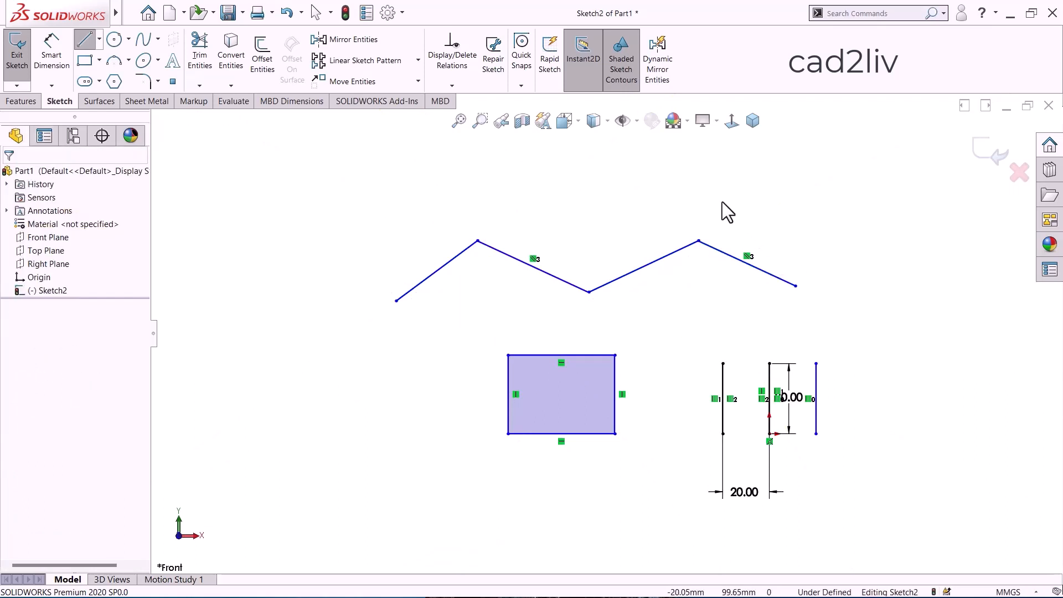
Preview a 10 mm offset of the whole zigzag chain with Bi-directional enabled, disable Bi-directional again, and cancel the offset.
scroll(722, 203, down, 2)
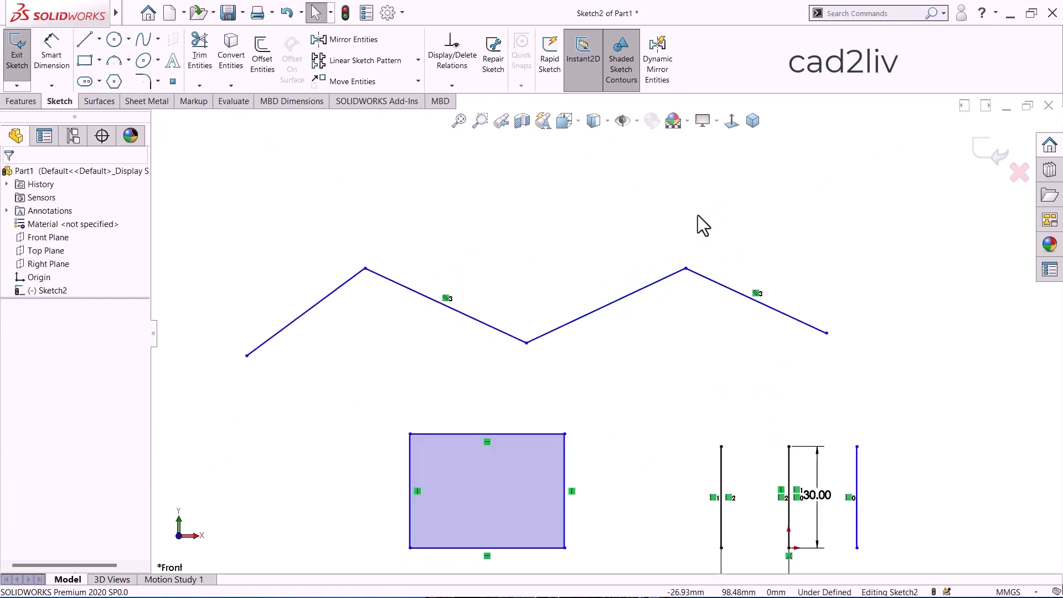
click(261, 58)
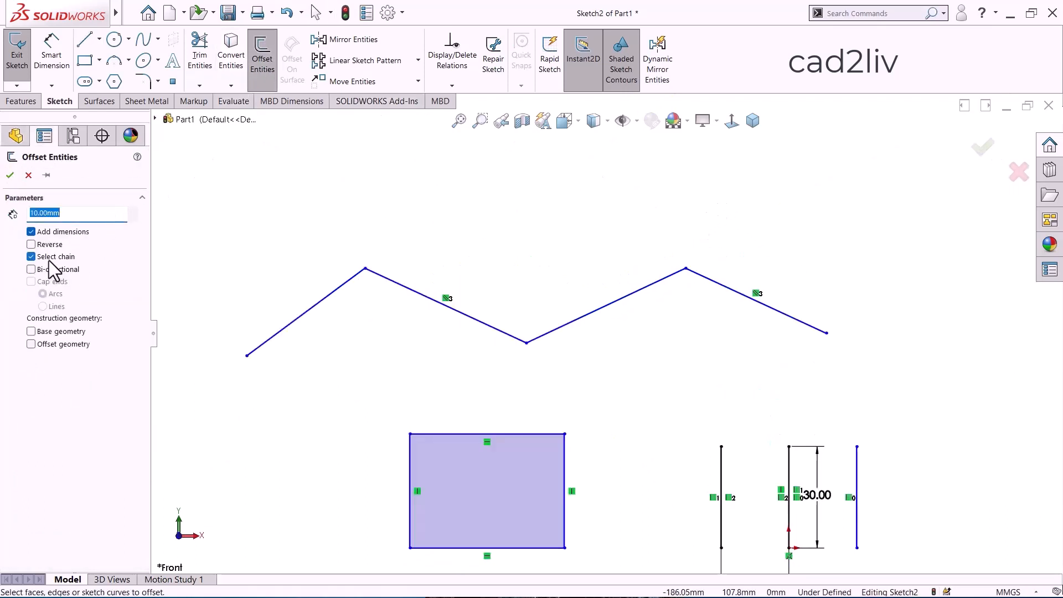
click(310, 308)
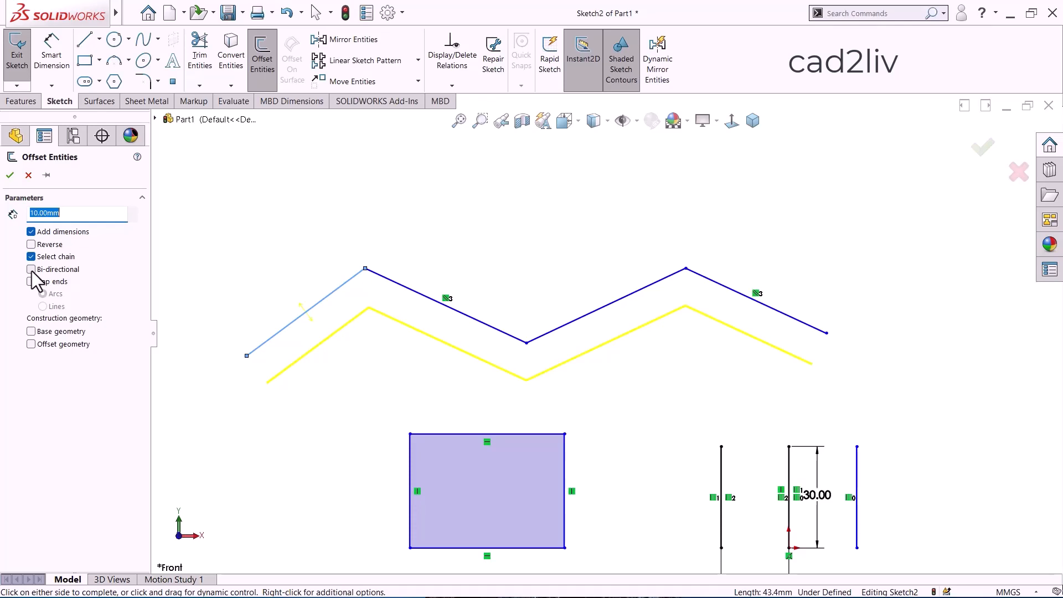
click(31, 269)
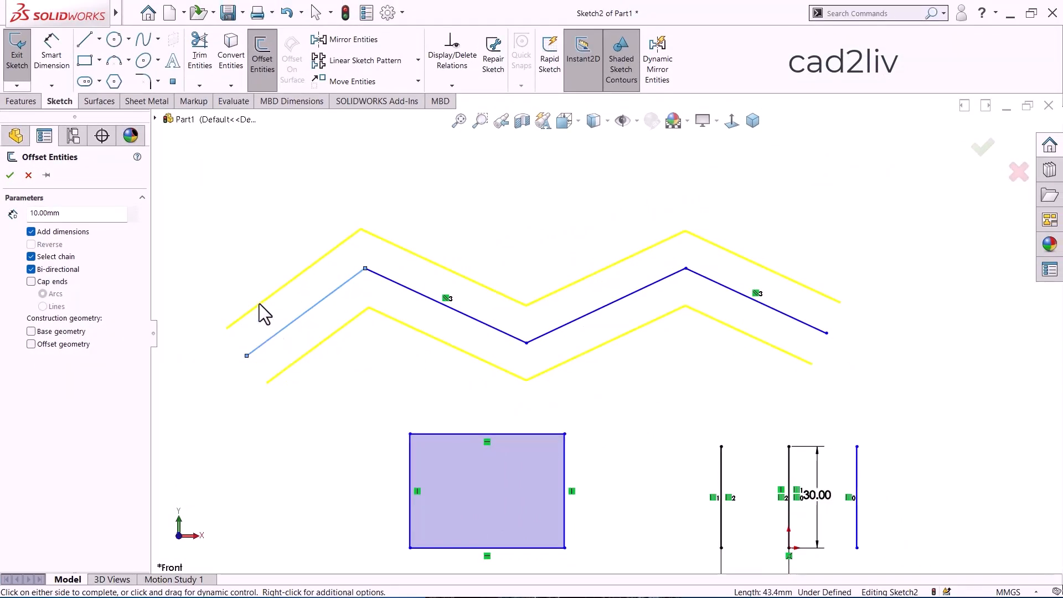
scroll(418, 224, up, 5)
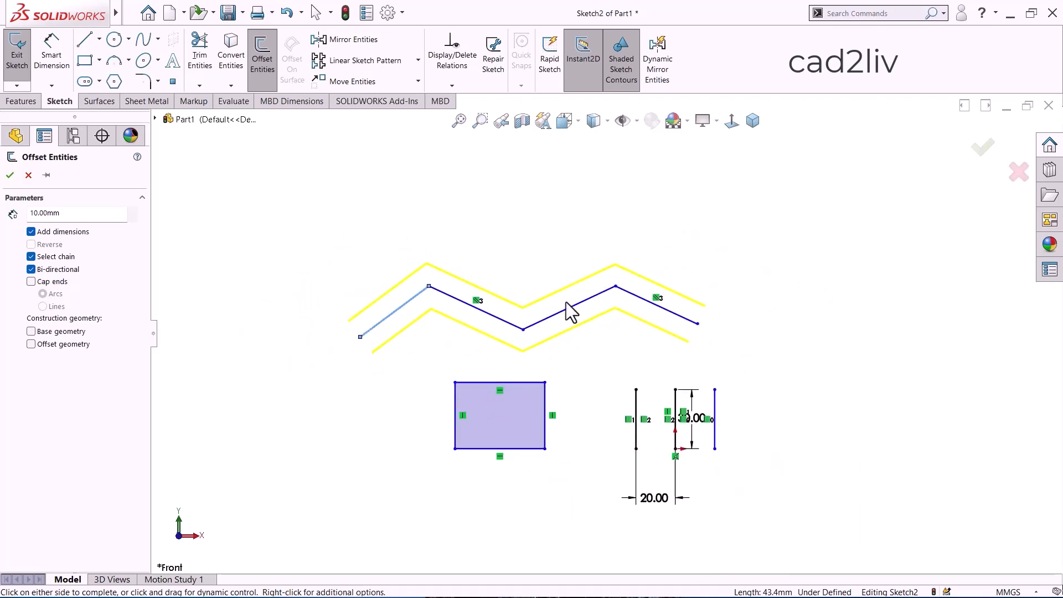
scroll(569, 309, down, 3)
click(42, 271)
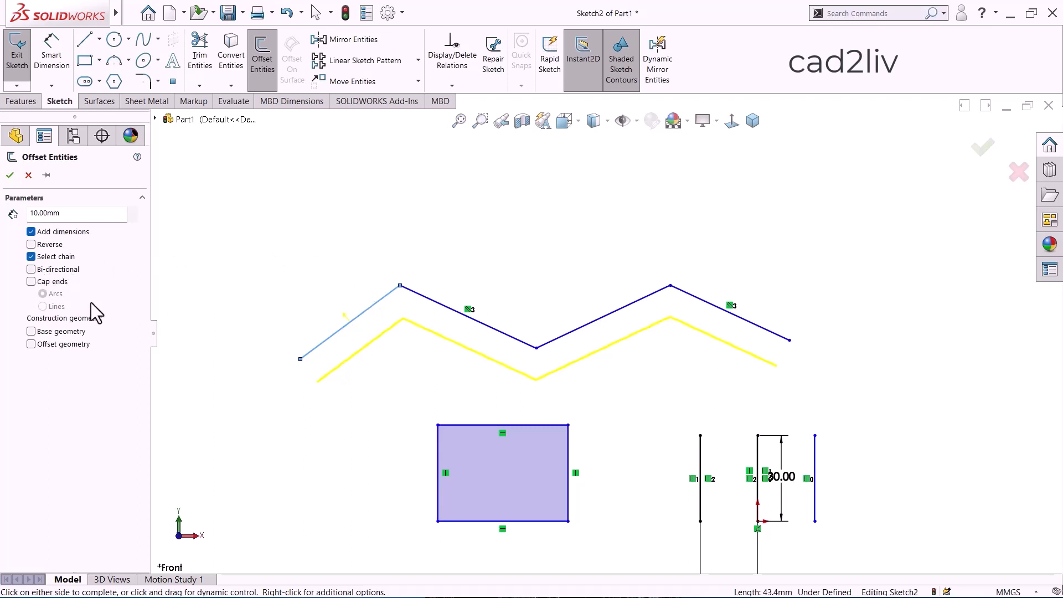
click(28, 176)
Move the 30 mm length dimension into the gap between the leftmost and middle vertical lines and deselect it.
key(f)
scroll(748, 391, down, 8)
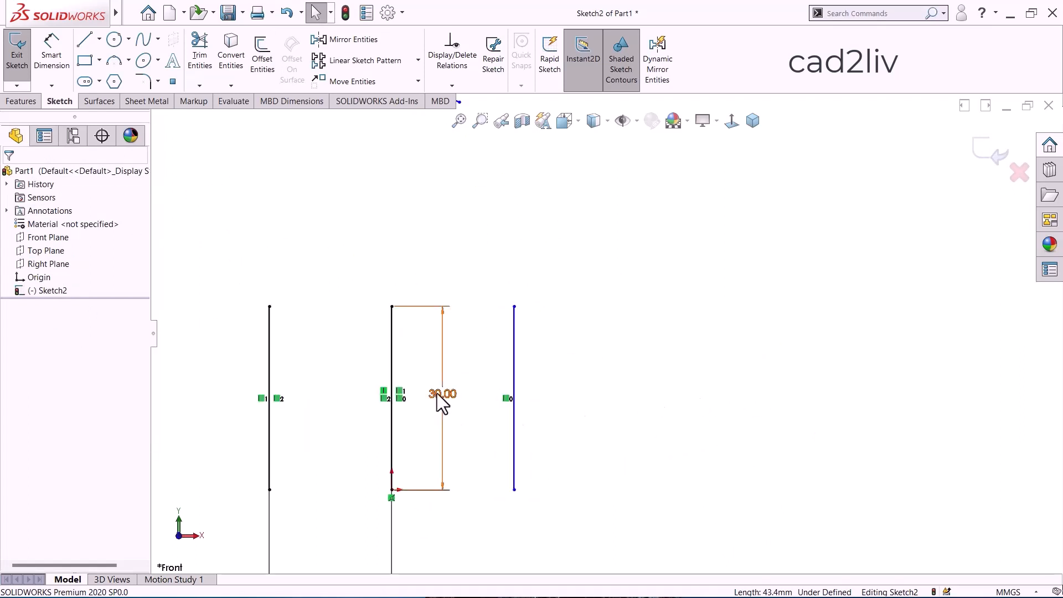
drag(437, 393, 313, 390)
scroll(523, 302, up, 3)
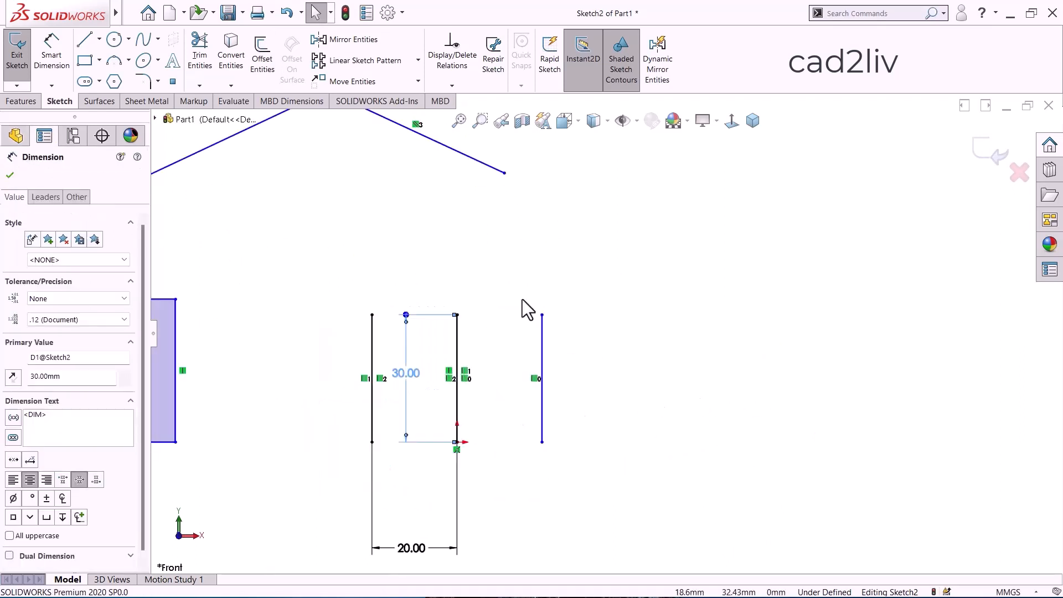
click(631, 347)
scroll(509, 420, down, 3)
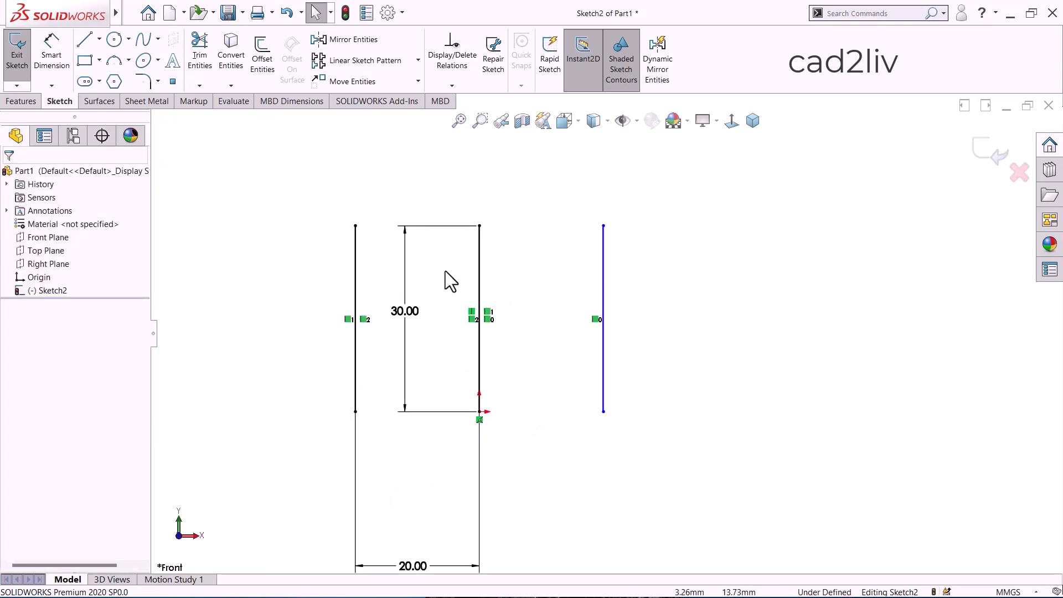
Offset the rightmost vertical line 10 mm outward with Cap ends, trying Arcs and accepting Lines, and place its dimension above the capped shape.
click(265, 63)
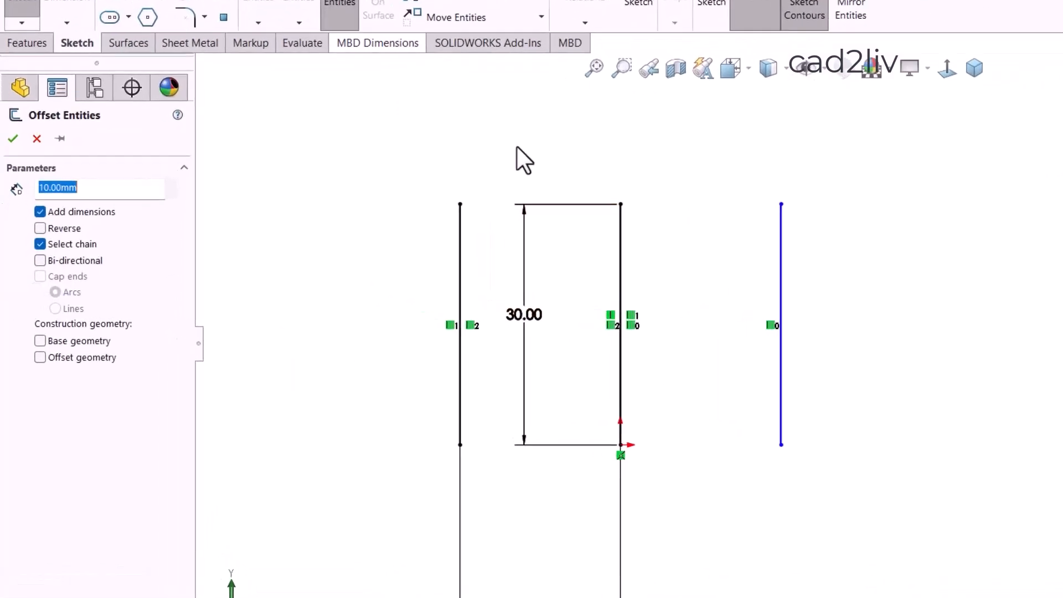
click(604, 273)
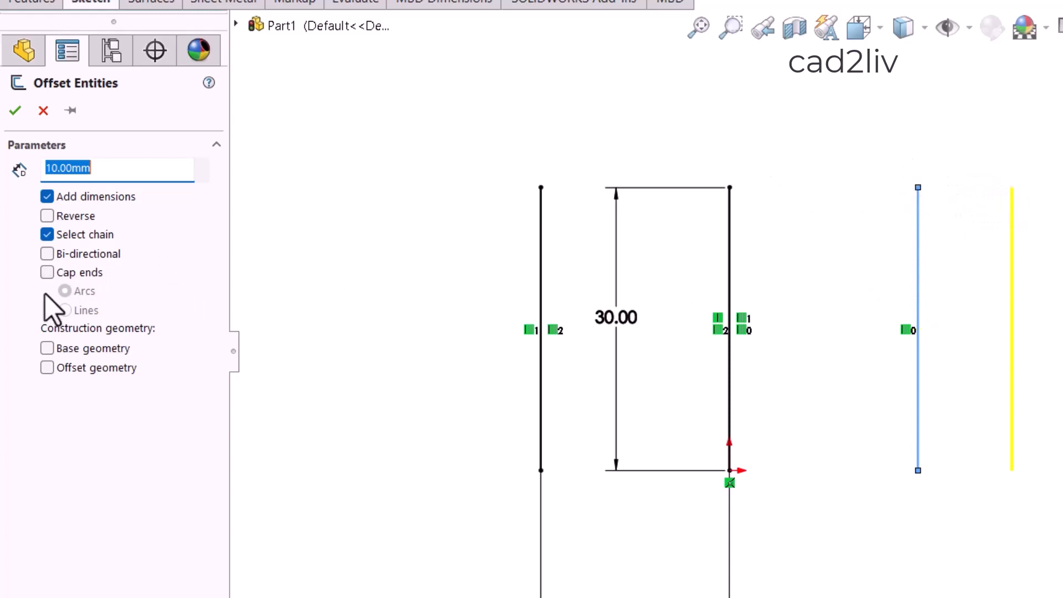
click(48, 273)
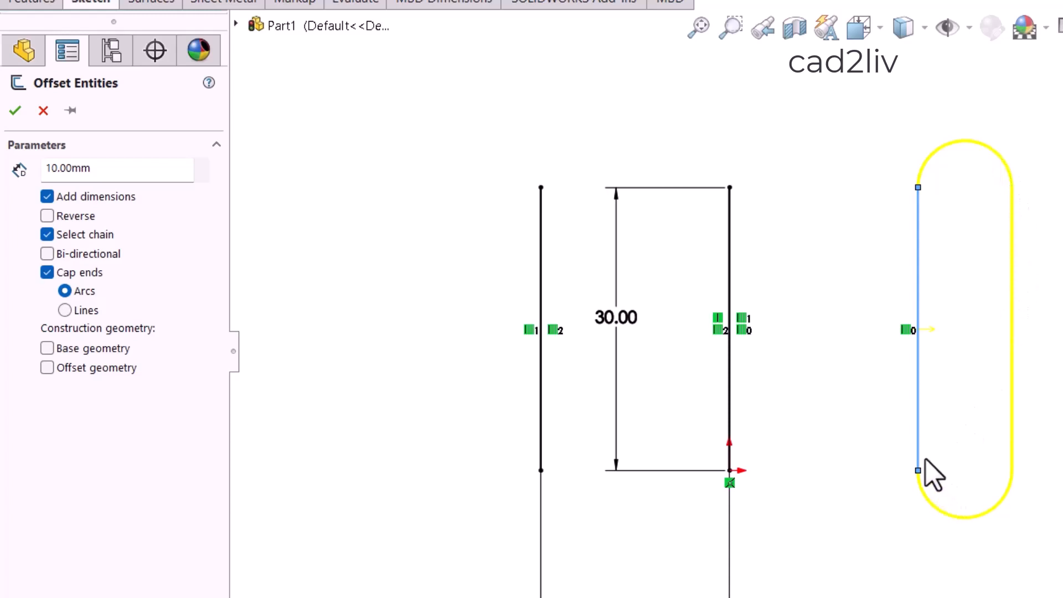
click(64, 310)
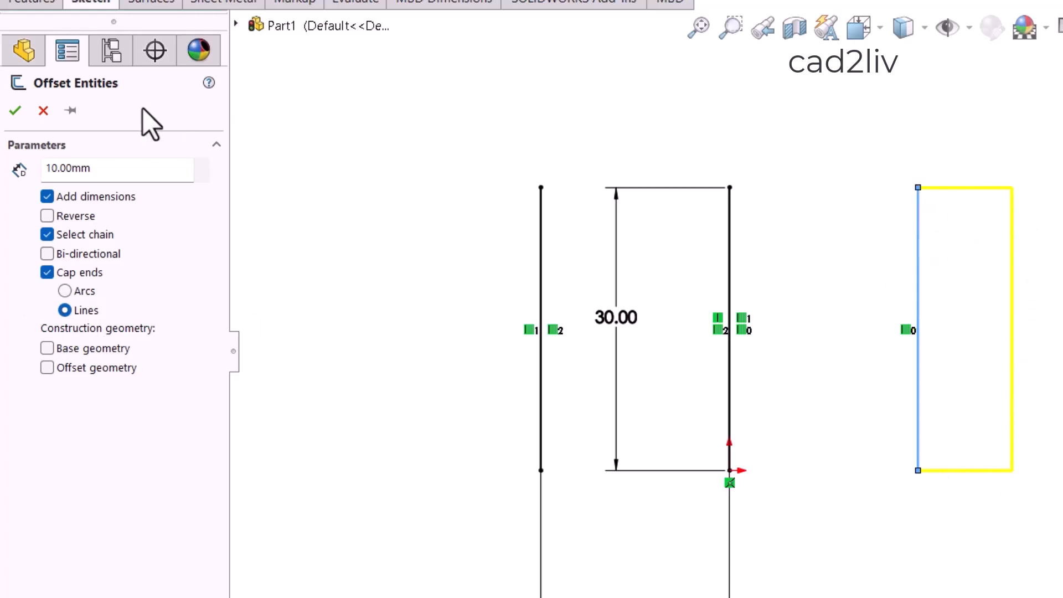
click(22, 114)
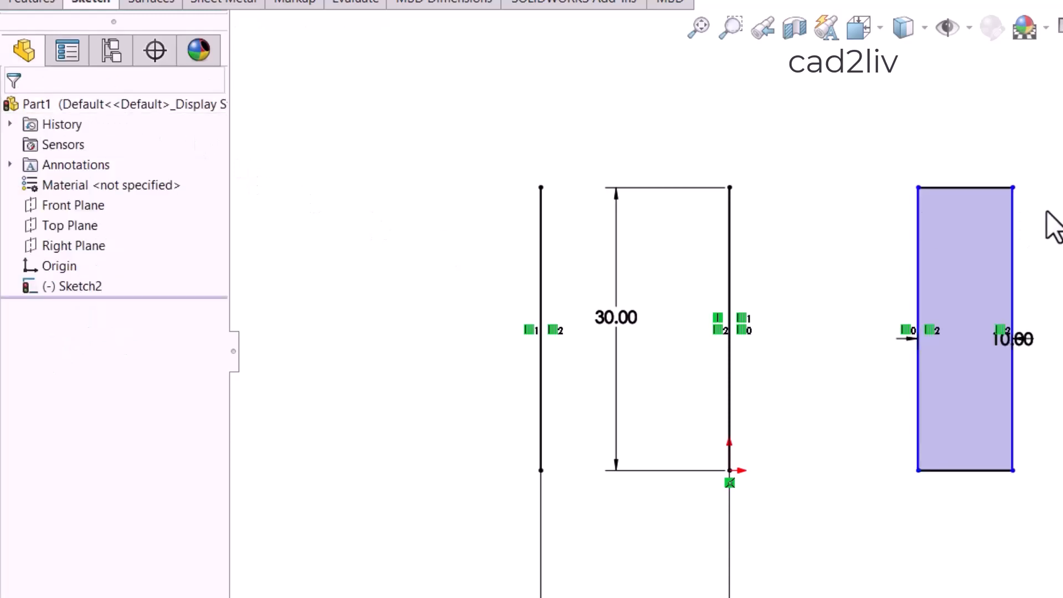
drag(1023, 342, 970, 119)
key(Escape)
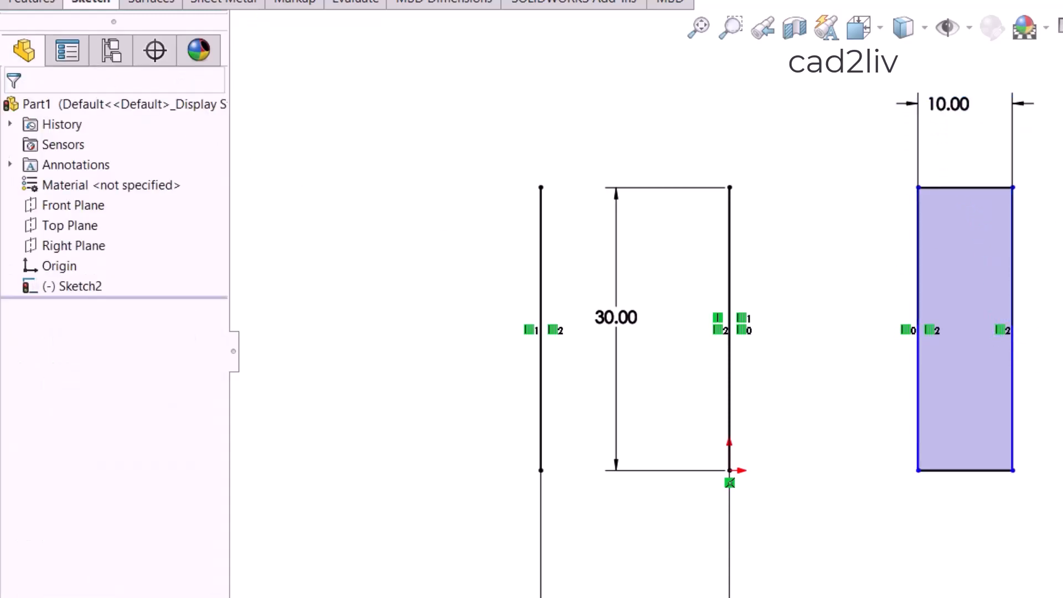
Offset the leftmost vertical line 10 mm in both directions with Bi-directional enabled and the ends capped by Arcs.
scroll(937, 217, up, 2)
scroll(664, 357, down, 2)
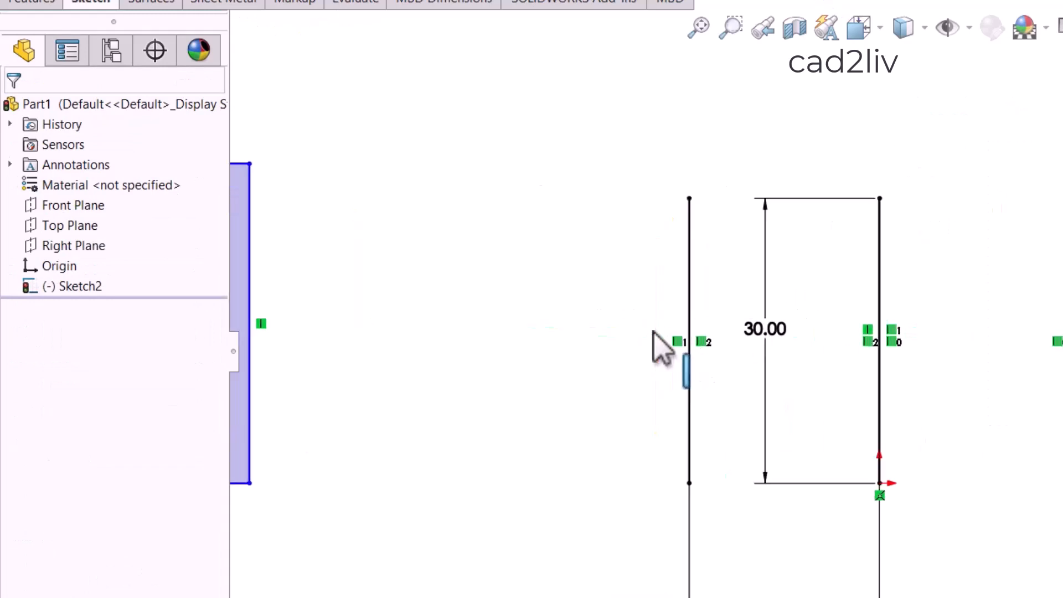
click(388, 0)
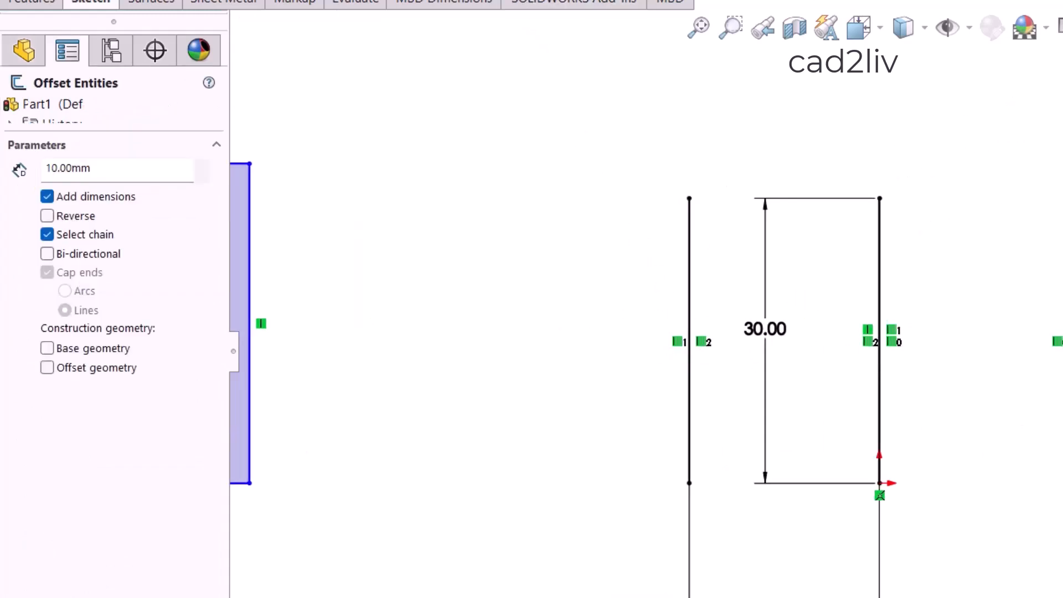
click(95, 258)
scroll(687, 299, down, 2)
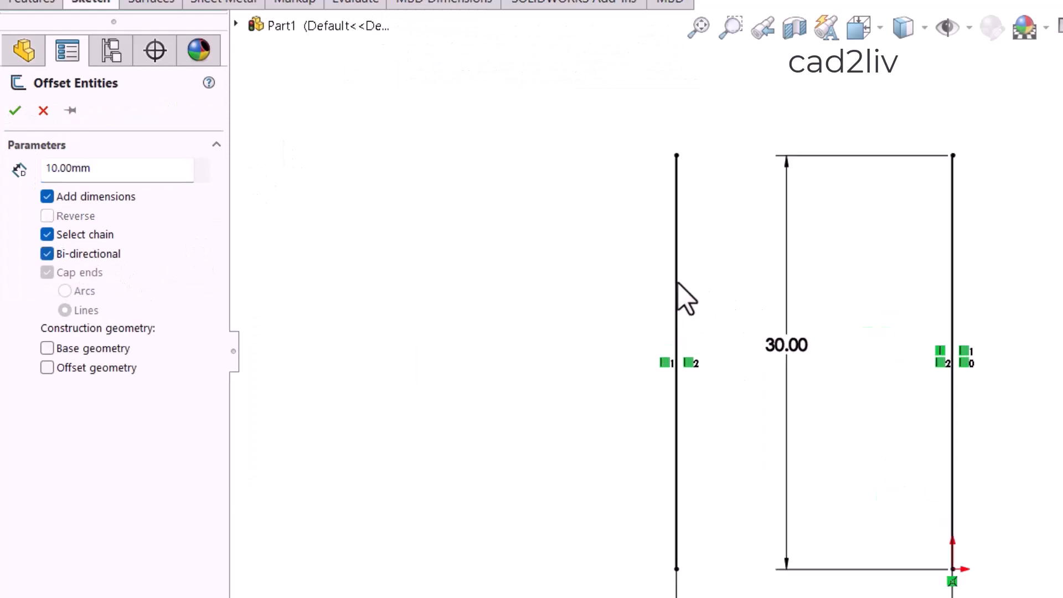
click(677, 281)
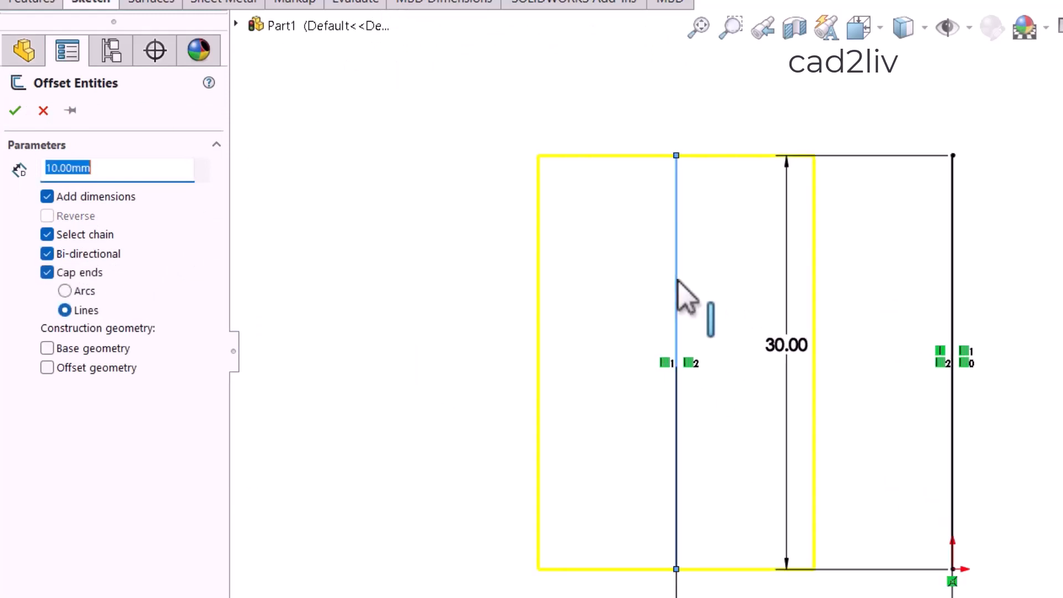
click(65, 290)
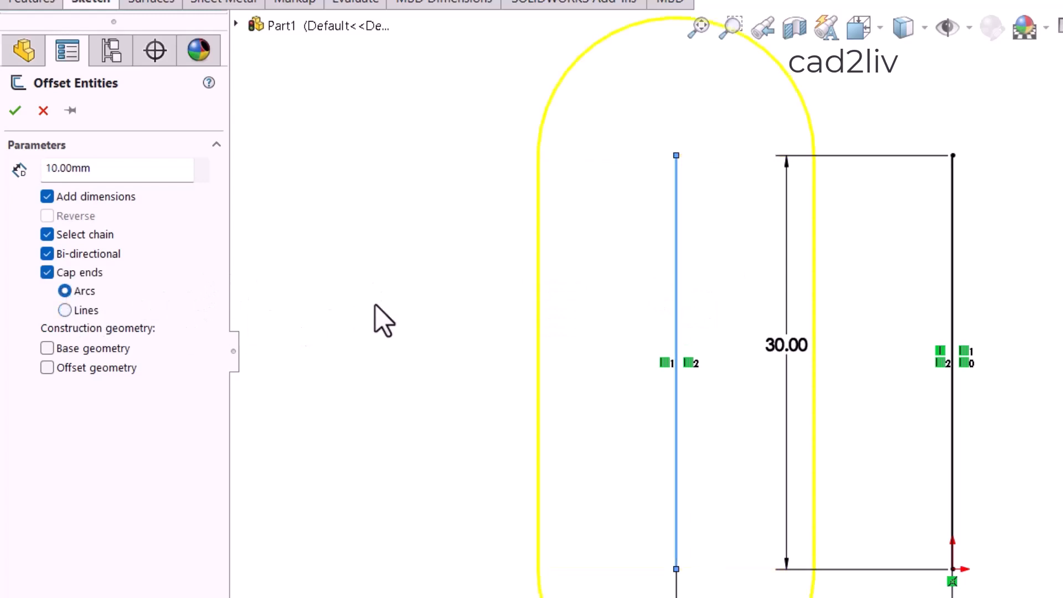
scroll(428, 311, up, 3)
scroll(1041, 410, down, 2)
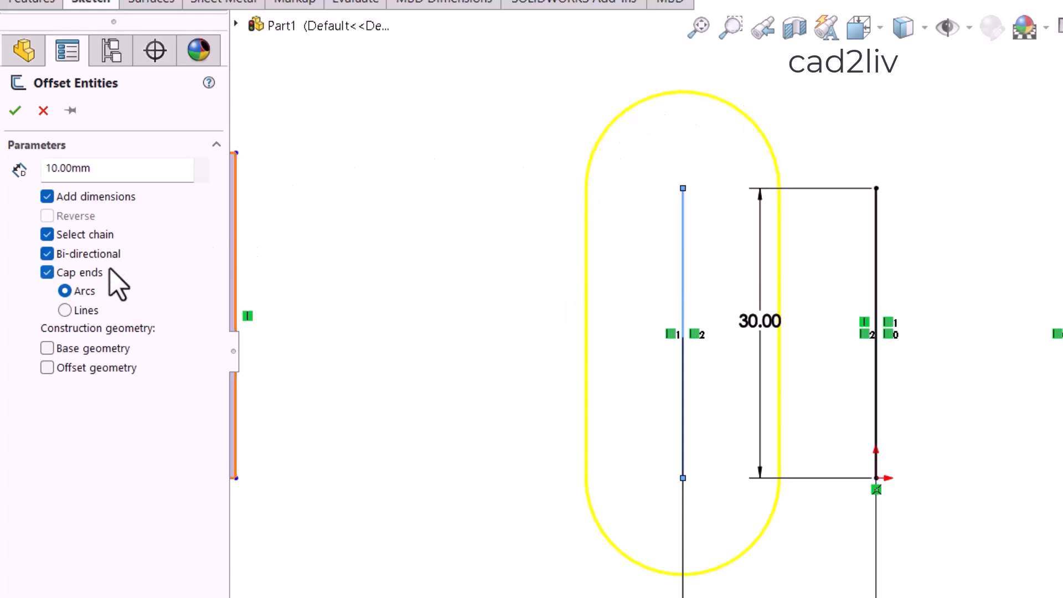
click(15, 110)
scroll(811, 199, down, 5)
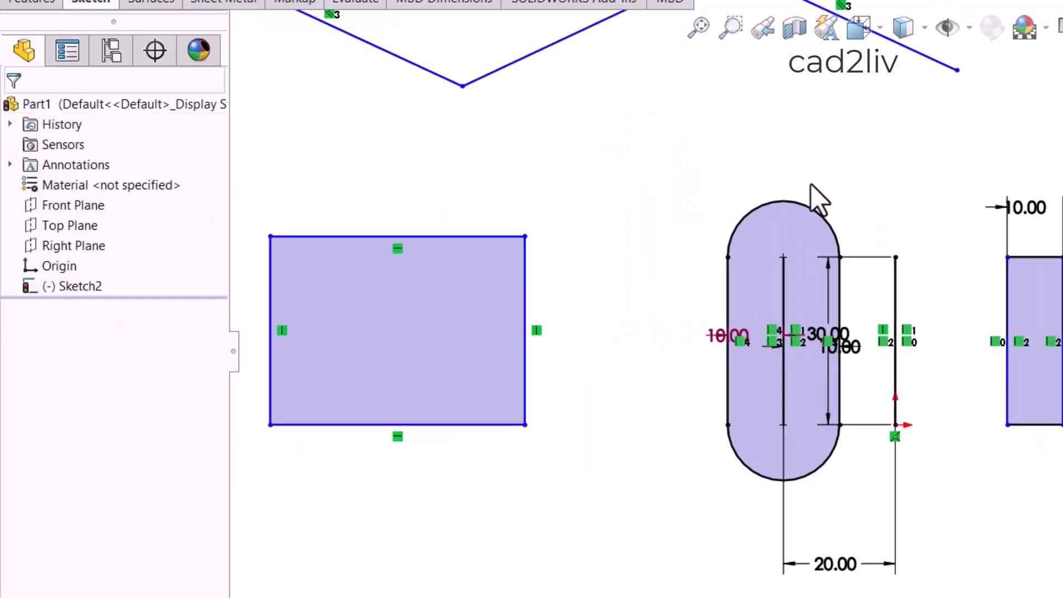
scroll(804, 279, up, 3)
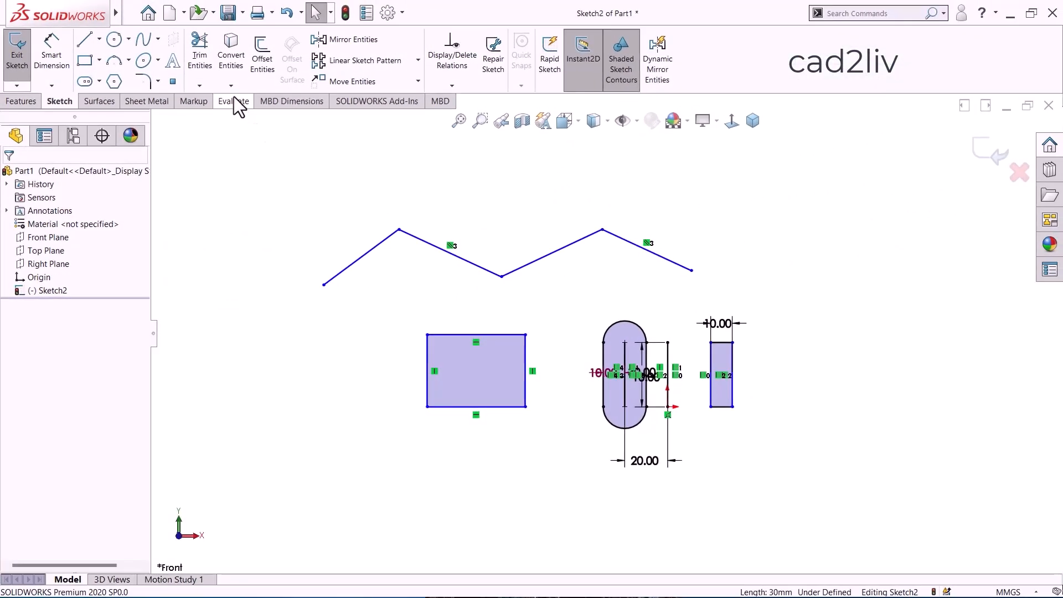
Sketch a separate vertical line in the empty area to the left of the rectangle.
click(256, 62)
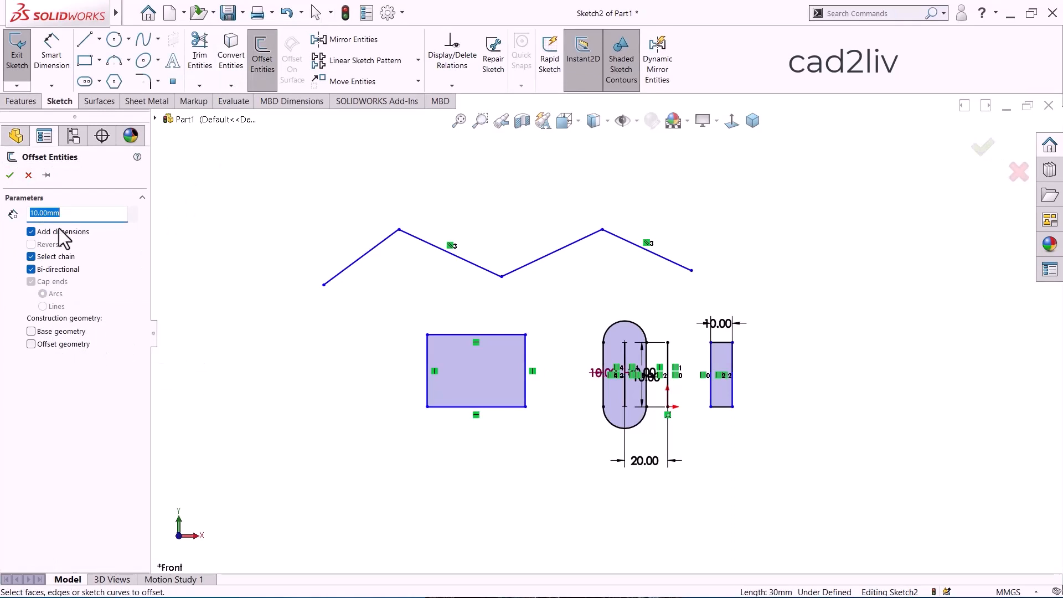
click(28, 175)
click(85, 47)
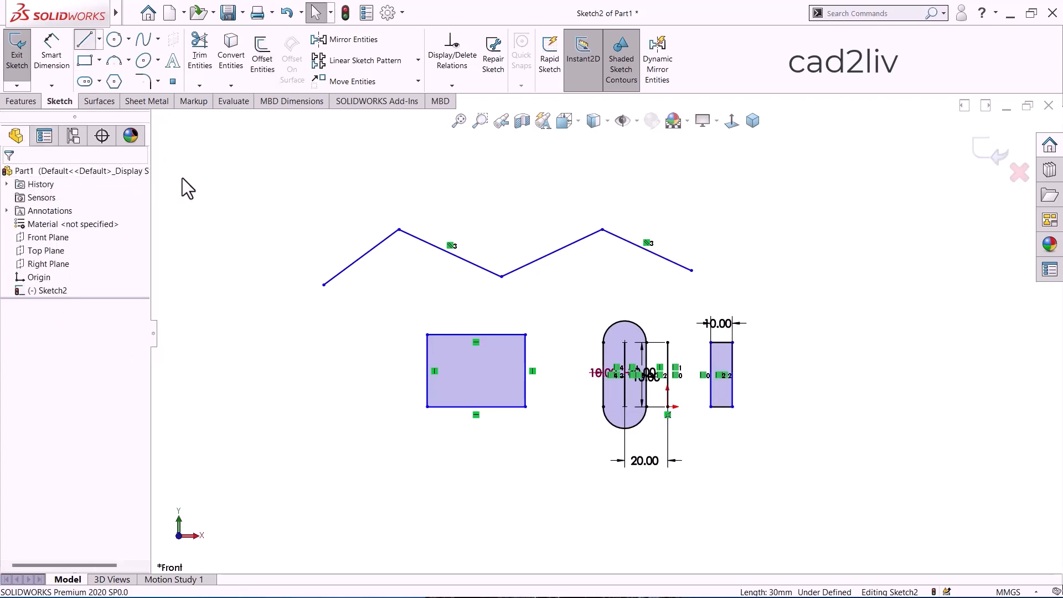
scroll(375, 416, down, 4)
scroll(375, 418, up, 5)
scroll(485, 321, up, 3)
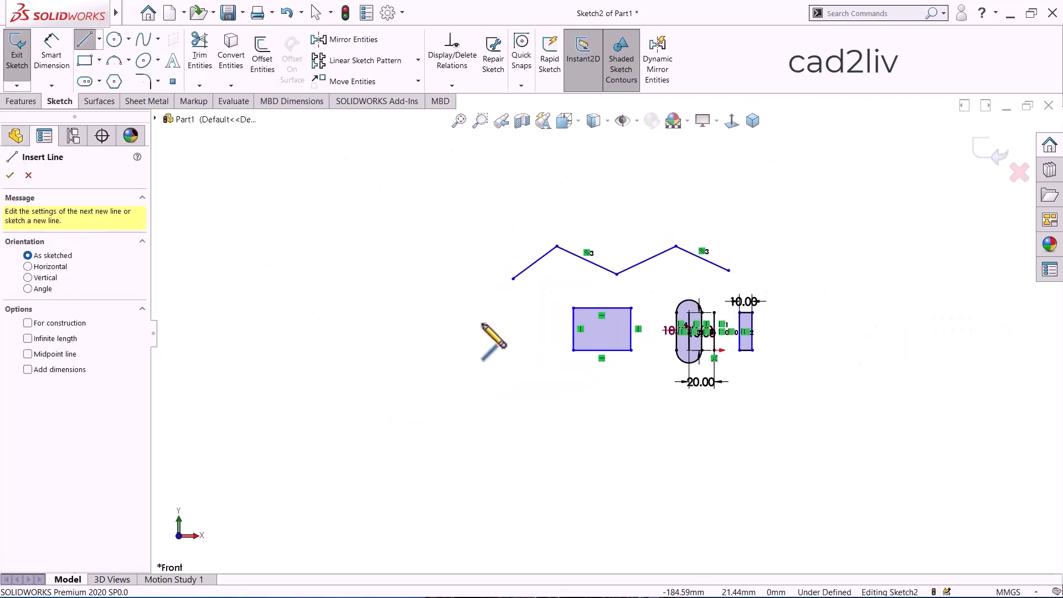
scroll(491, 324, down, 5)
scroll(490, 332, down, 1)
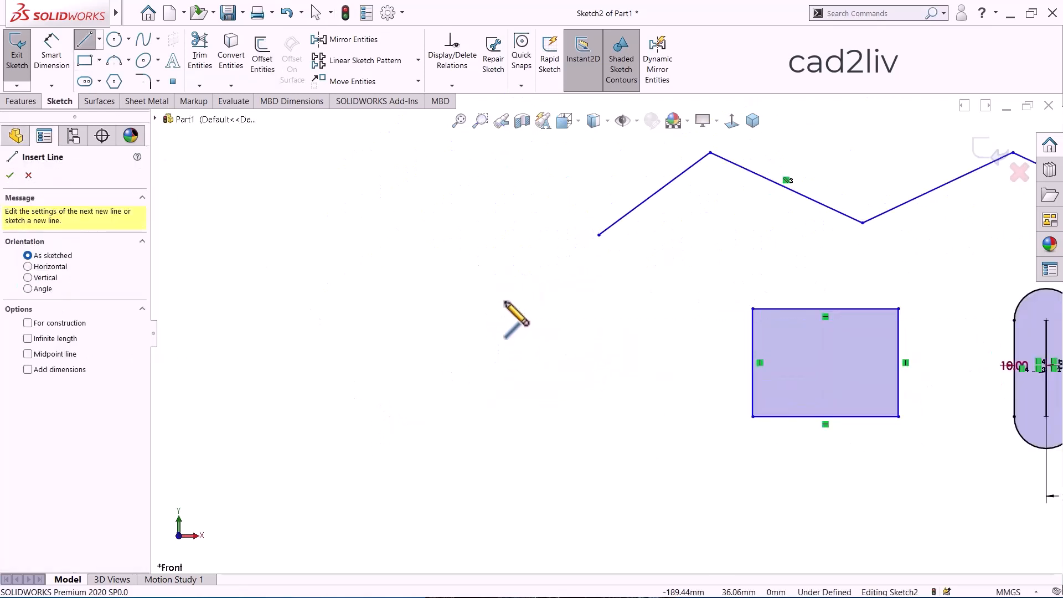
drag(504, 301, 503, 441)
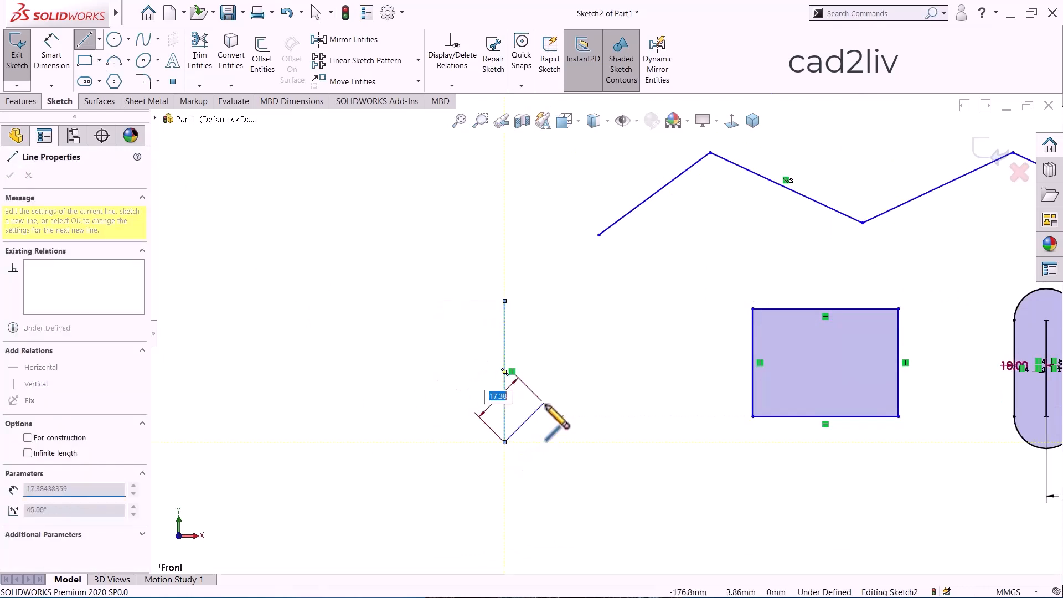
key(Escape)
key(Escape)
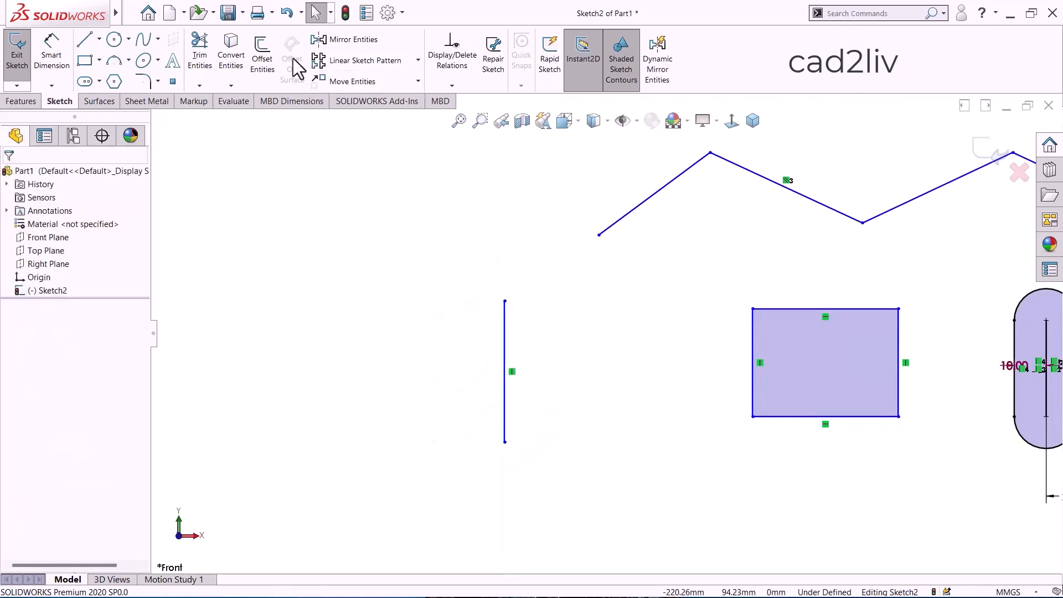
Offset the new vertical line 10 mm away from the rectangle, without Bi-directional or Cap ends, converting the base geometry to construction.
click(263, 55)
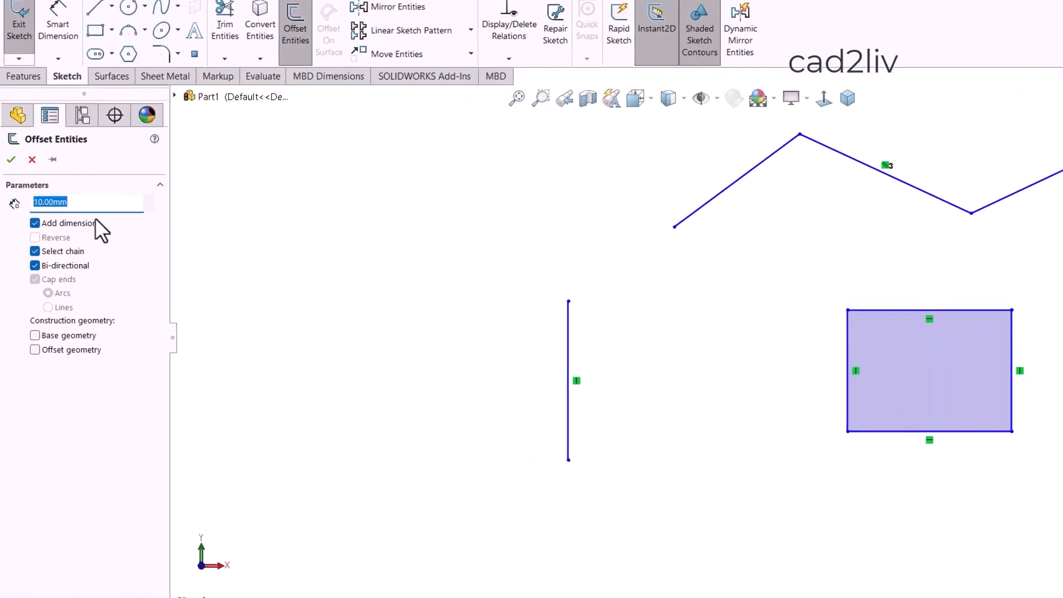
scroll(821, 453, down, 2)
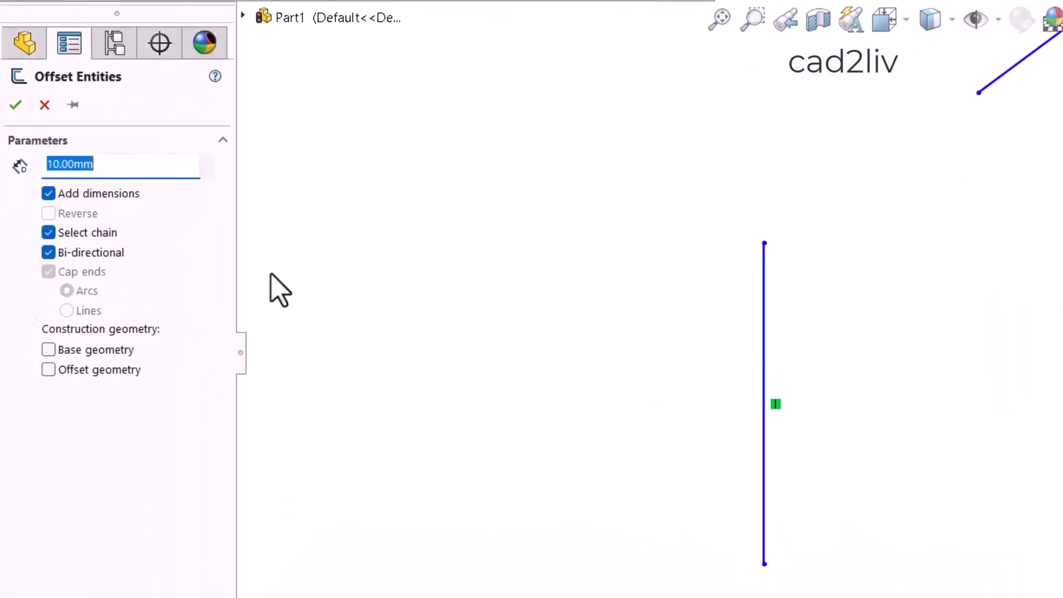
click(55, 255)
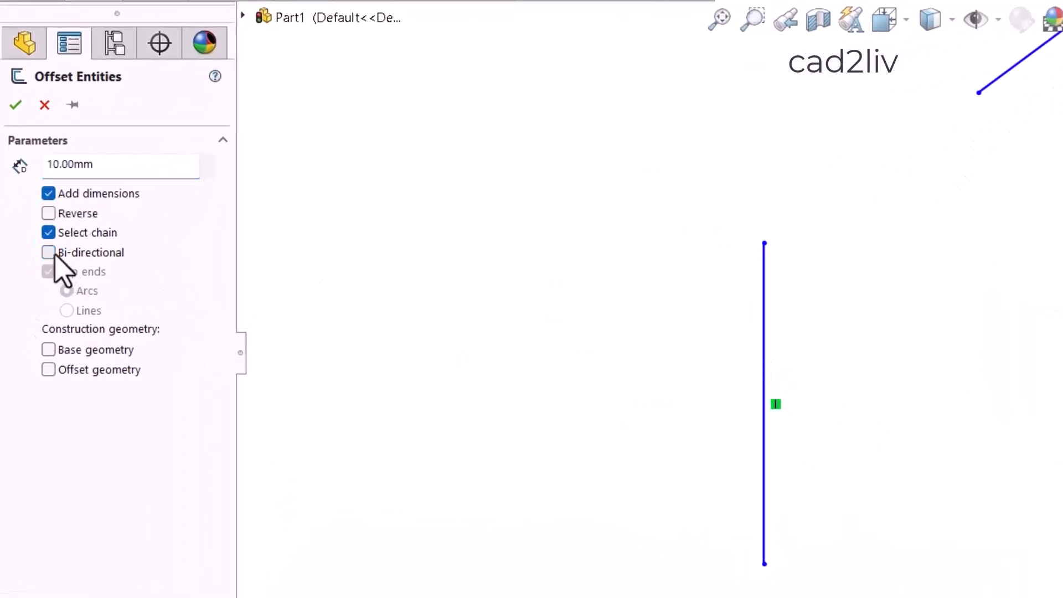
click(765, 368)
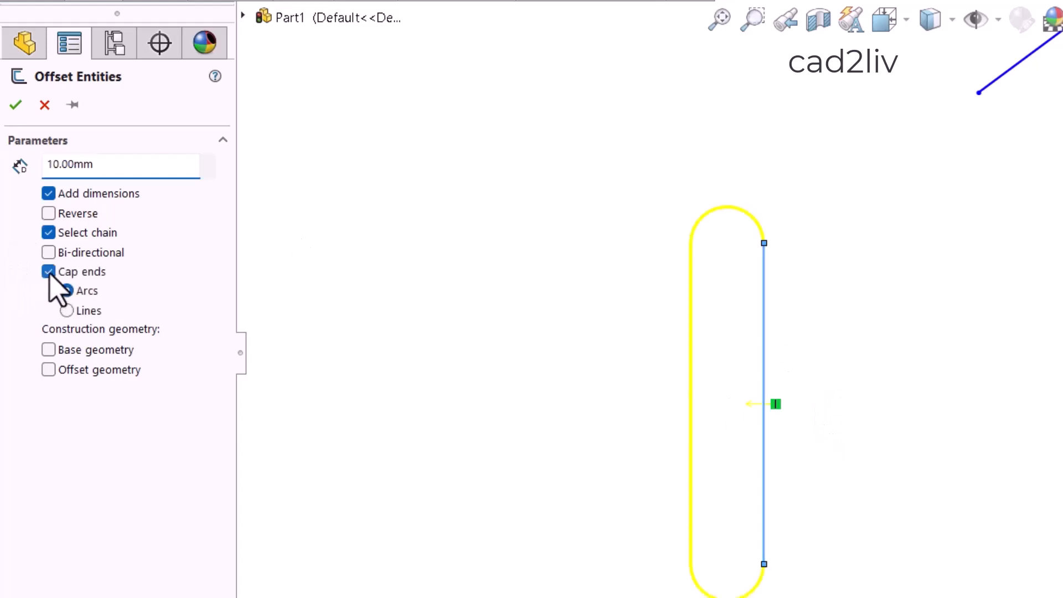
click(49, 272)
scroll(718, 449, down, 1)
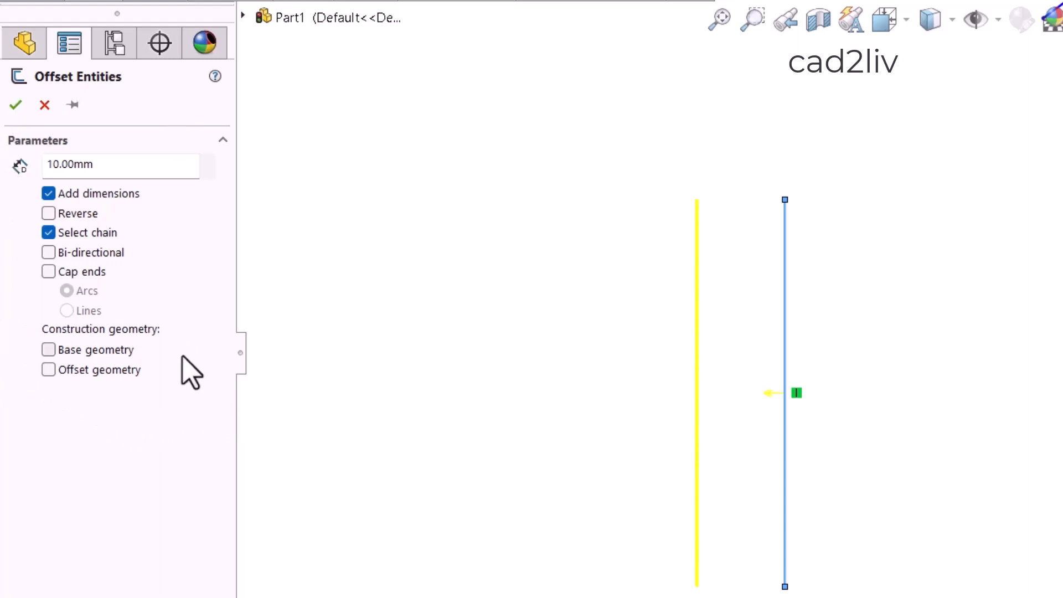
click(121, 349)
click(16, 105)
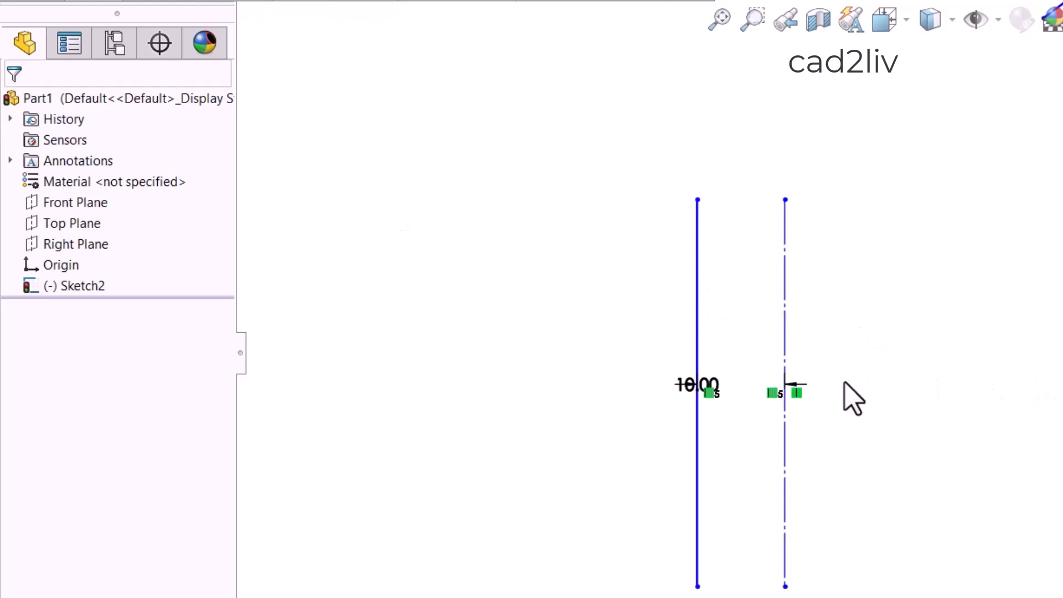
Undo the last offset of the separate vertical line, including its conversion to construction geometry.
key(ctrl+z)
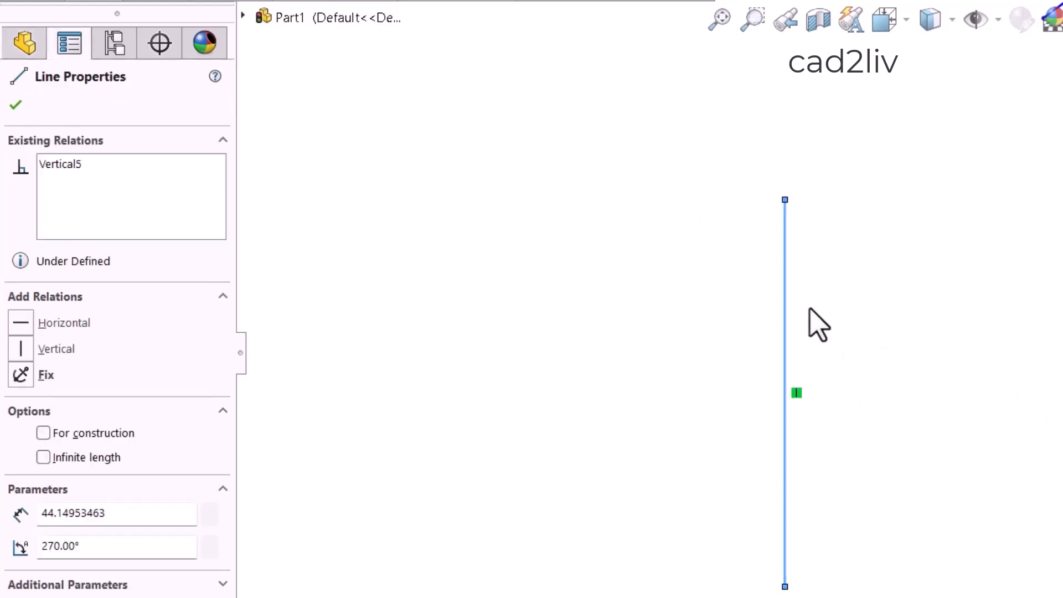
click(661, 175)
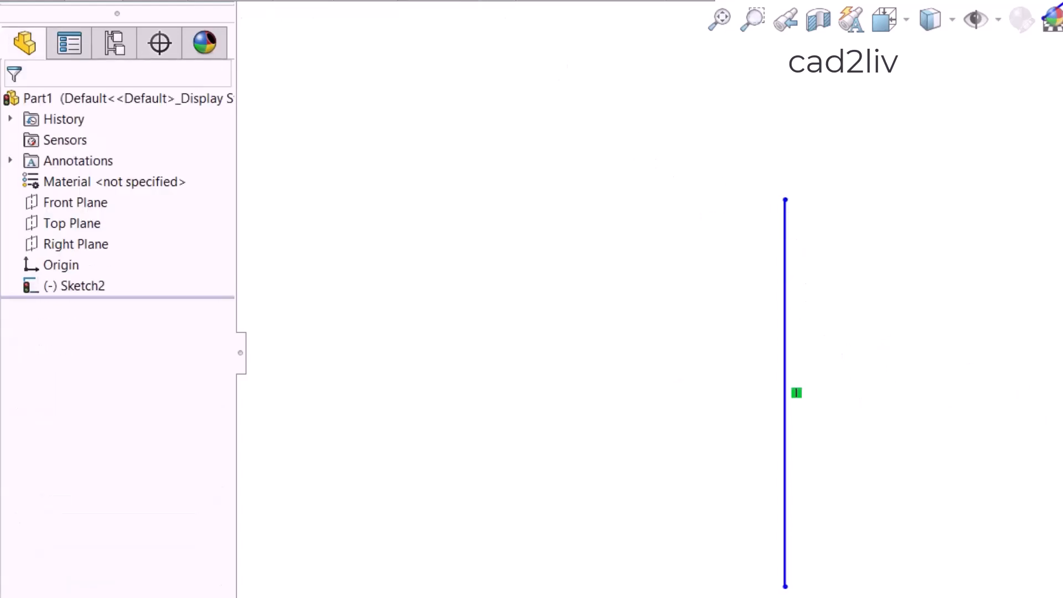
Offset the separate vertical line 10 mm away from the rectangle with only the offset geometry as construction, and place its dimension above the lines.
click(786, 285)
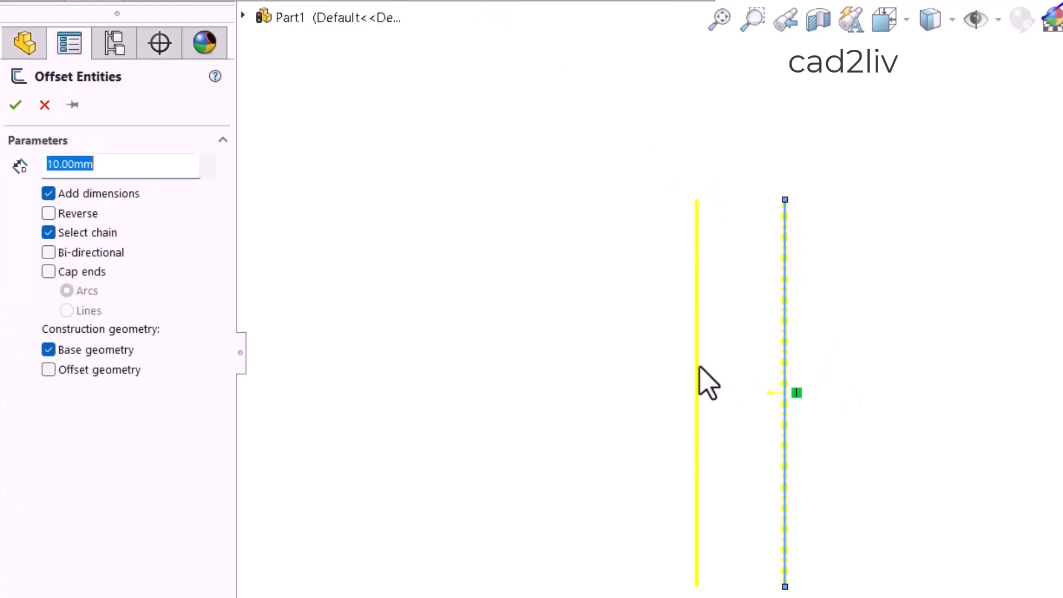
click(49, 349)
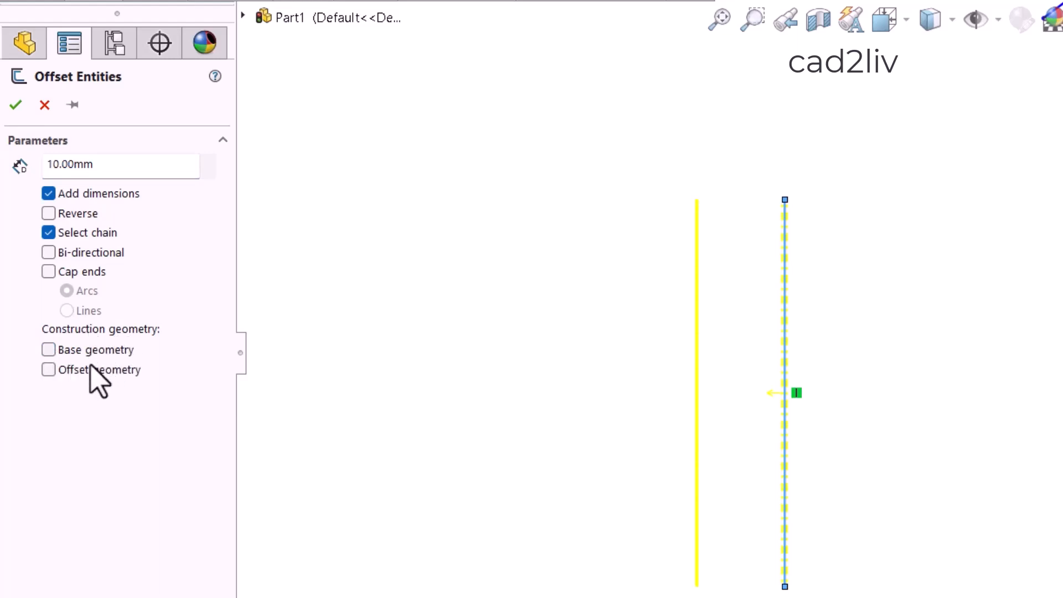
click(49, 370)
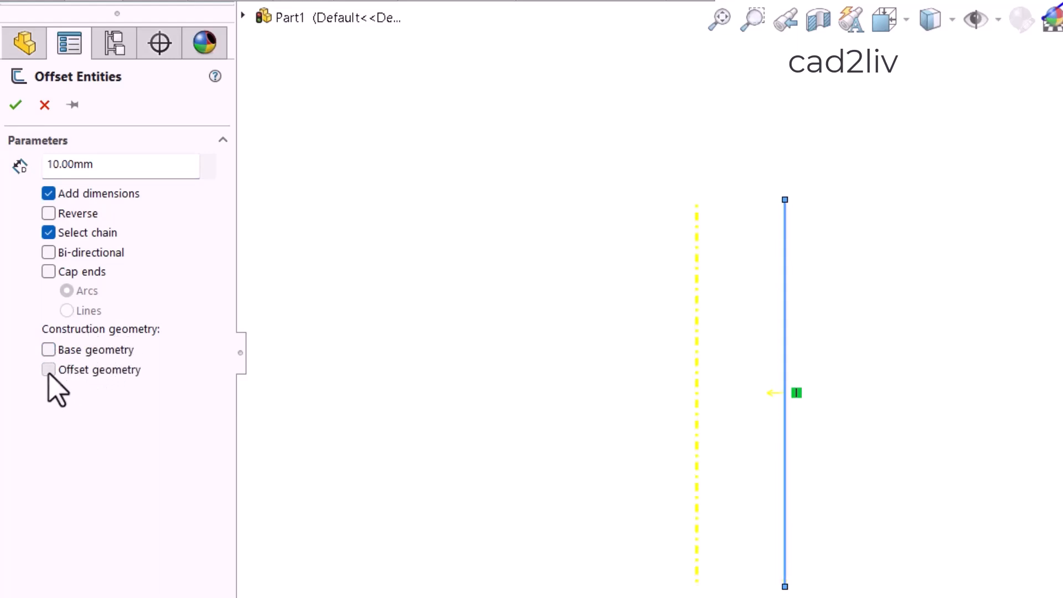
click(16, 106)
drag(703, 388, 739, 159)
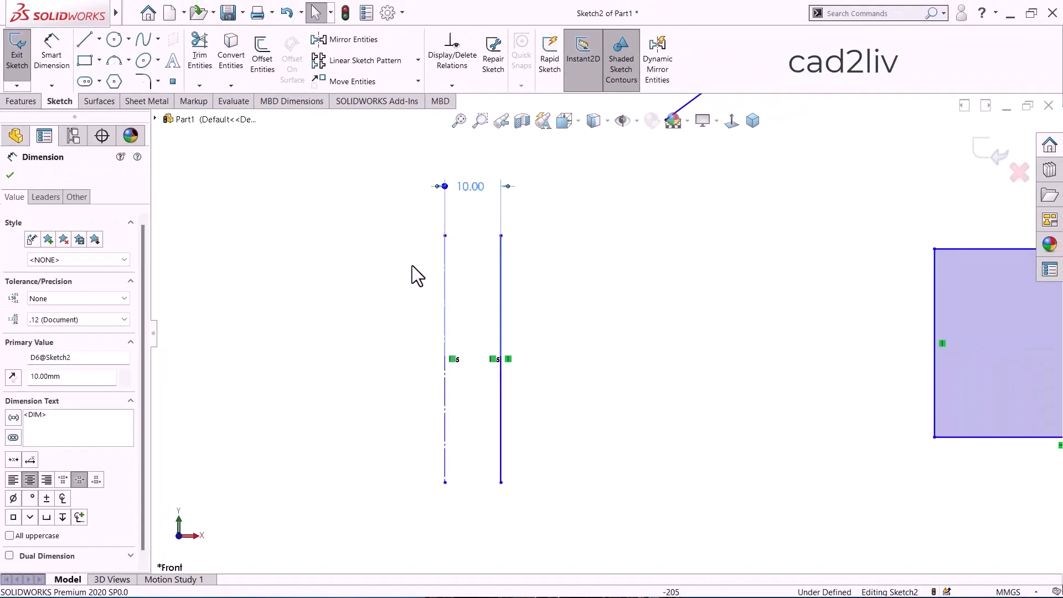
click(459, 219)
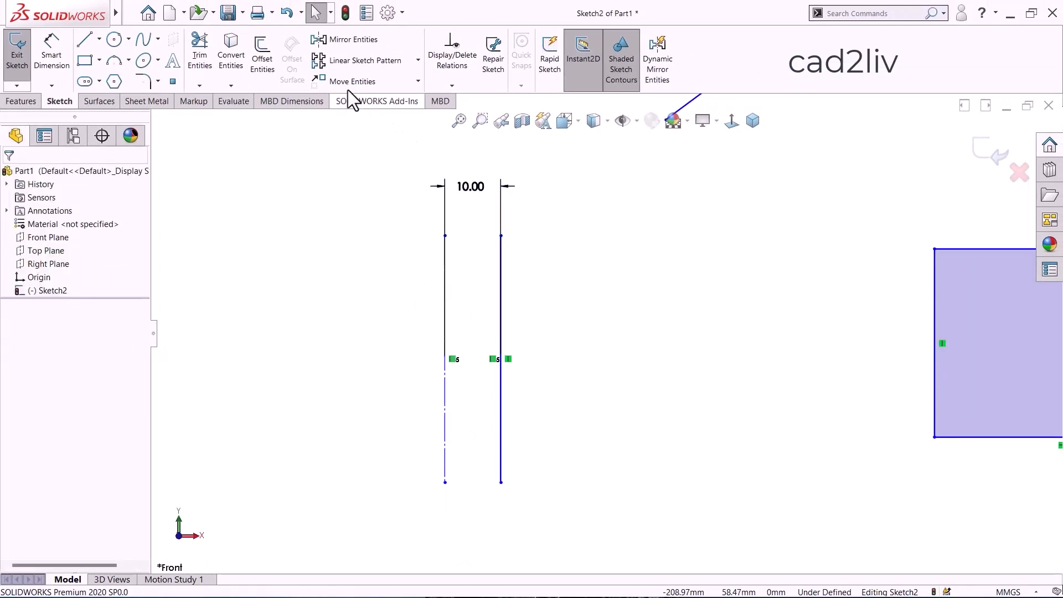
Review the Offset Entities options against the offset lines, rectangle, zigzag and capped shapes, clear Offset geometry, and cancel the command.
click(263, 62)
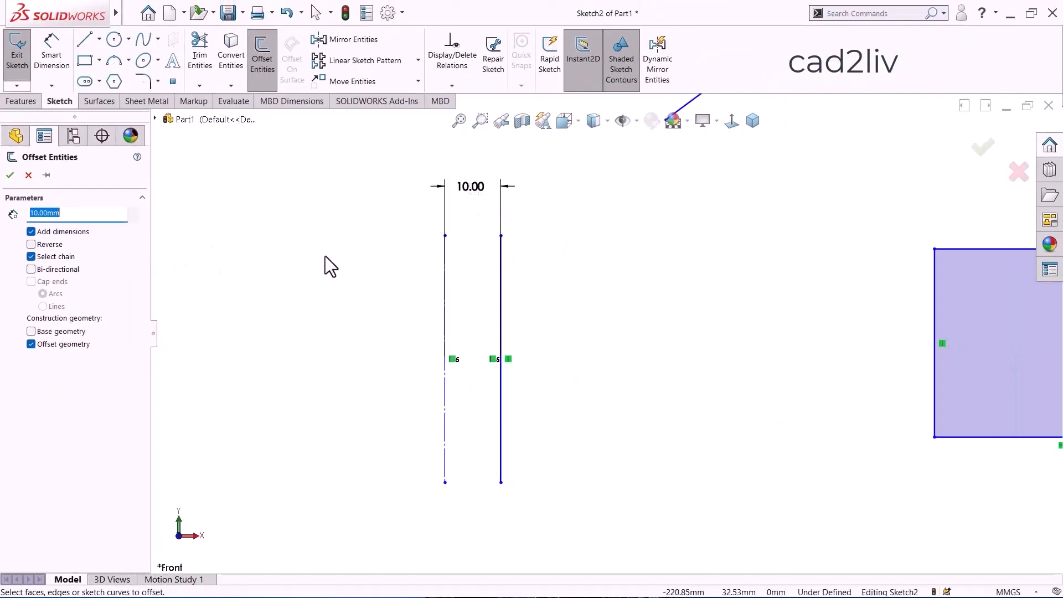
scroll(507, 317, down, 2)
scroll(521, 311, up, 3)
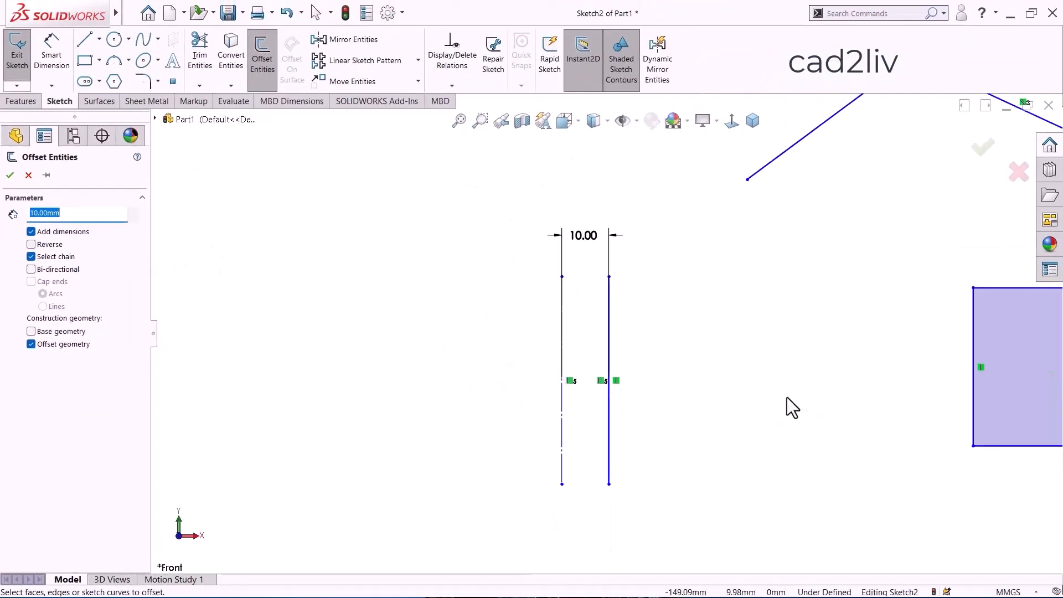
scroll(786, 397, down, 1)
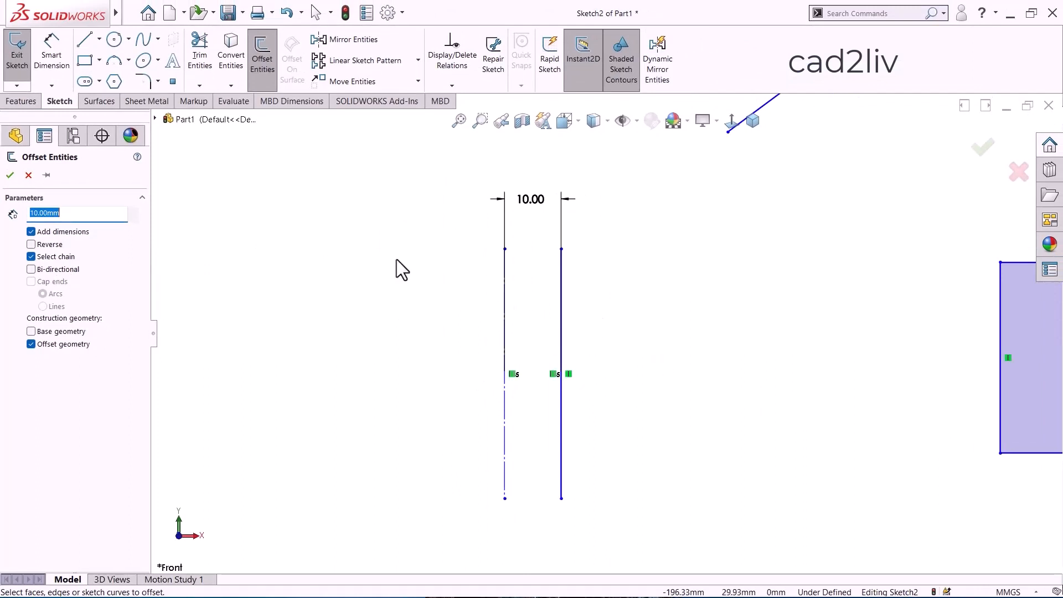
scroll(278, 295, up, 6)
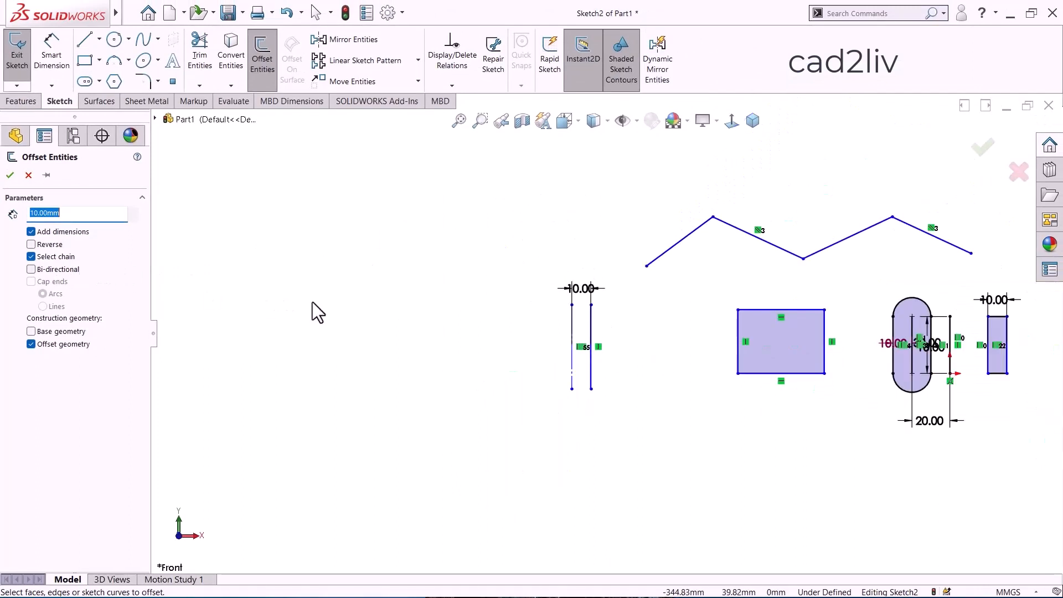
scroll(955, 256, down, 3)
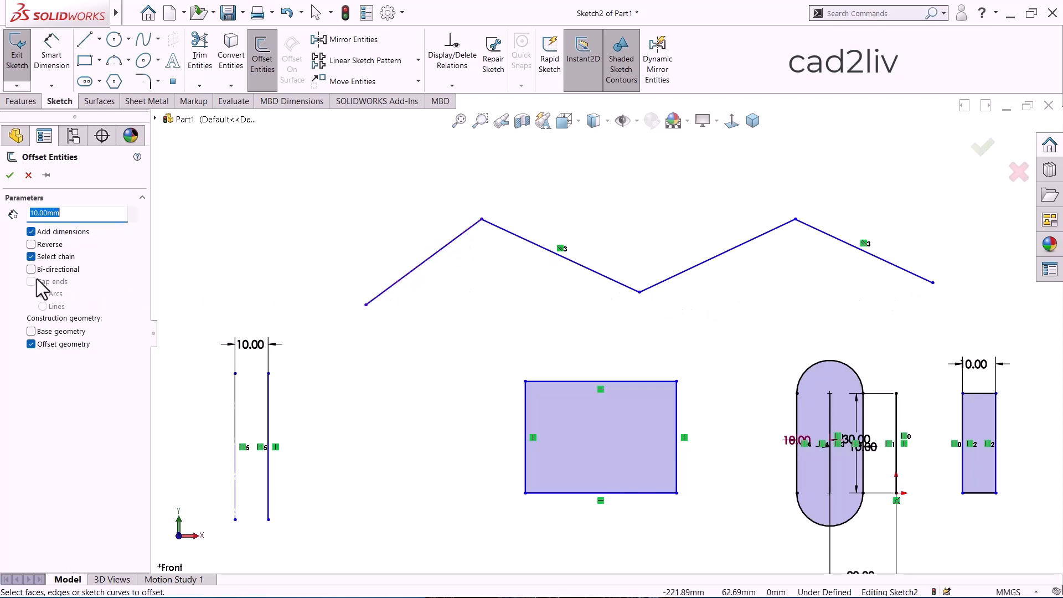
scroll(604, 333, up, 2)
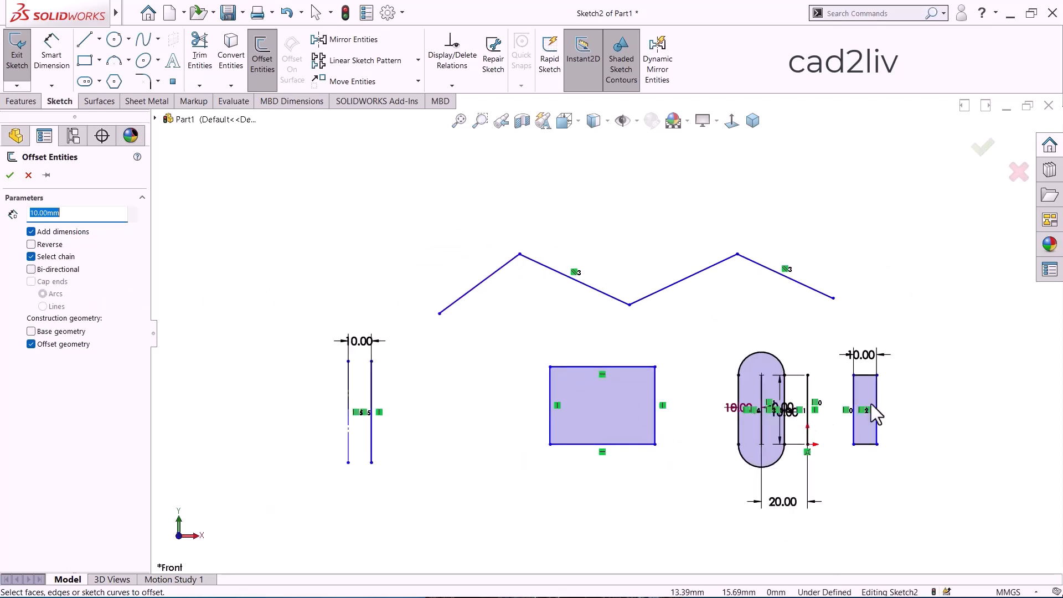
scroll(966, 408, down, 2)
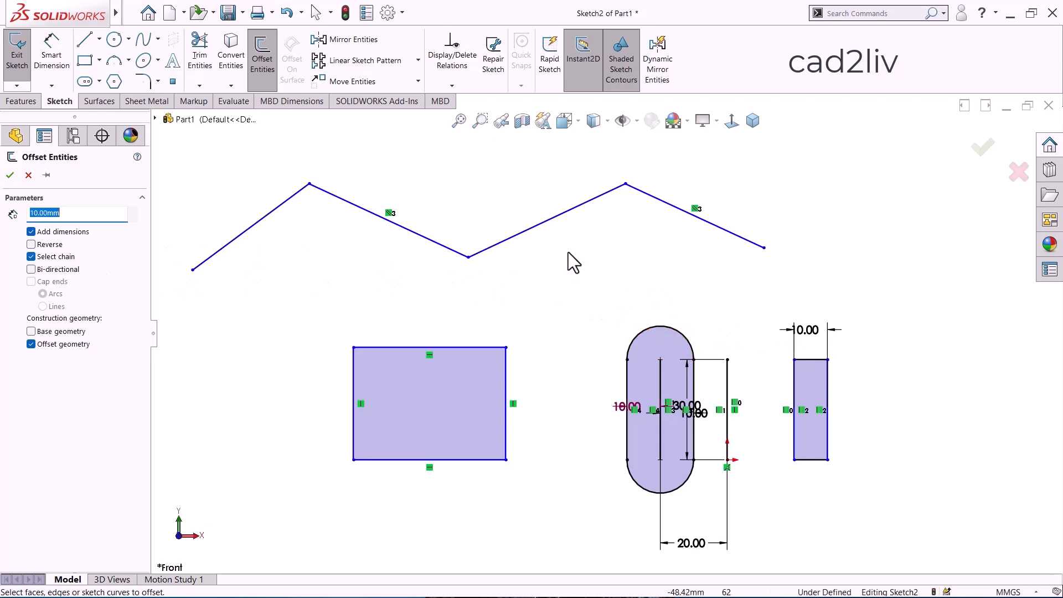
scroll(574, 254, up, 3)
scroll(335, 391, down, 4)
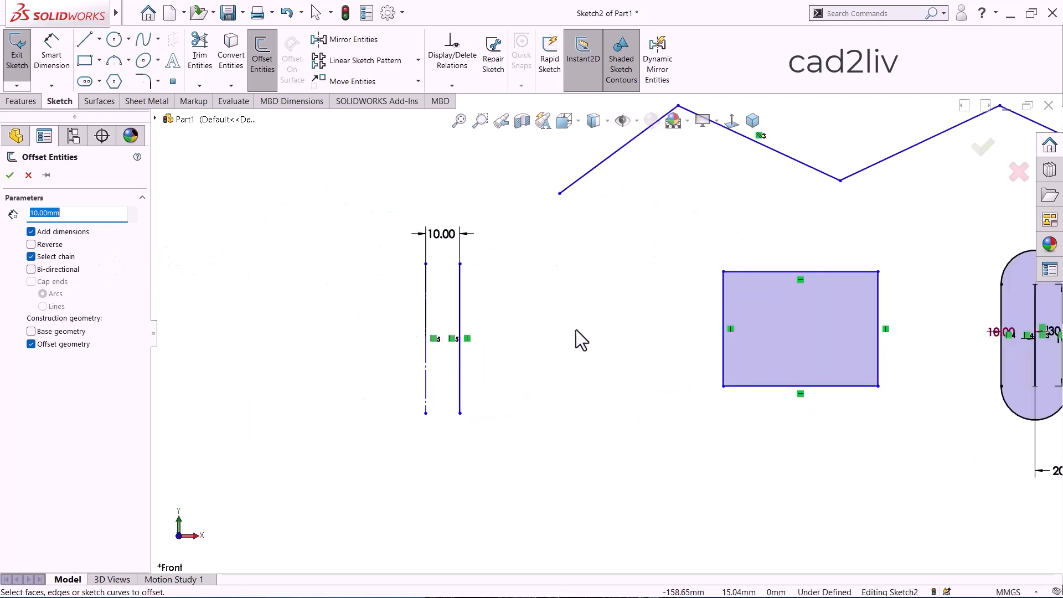
scroll(510, 321, down, 2)
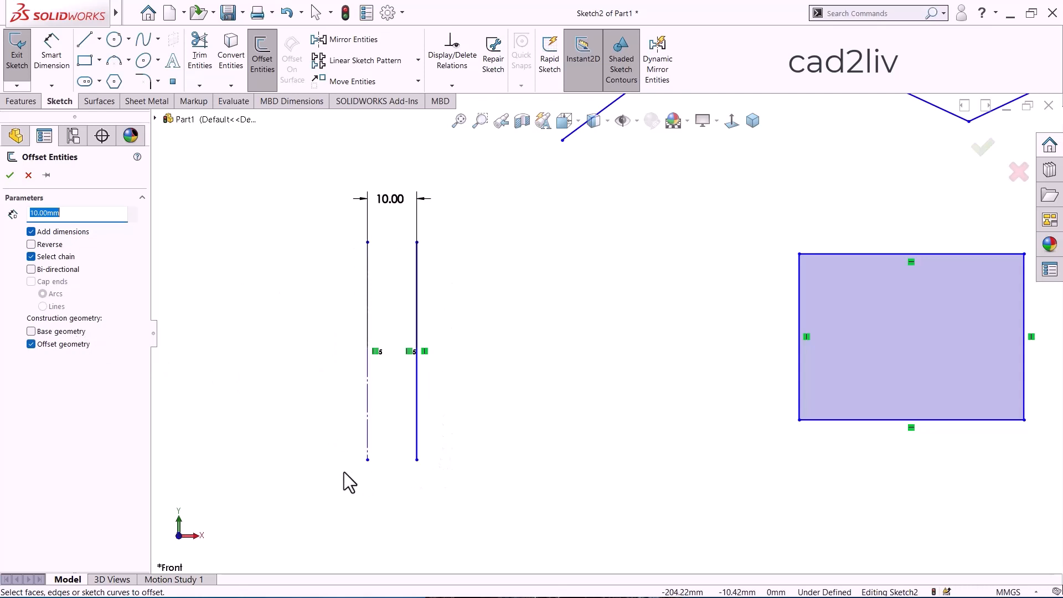
click(31, 344)
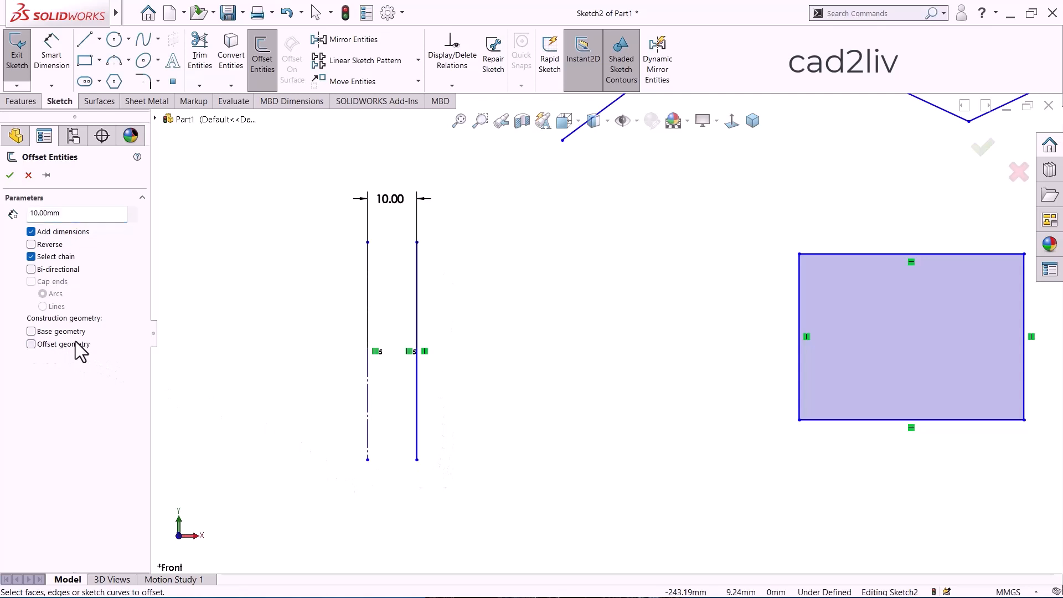
click(26, 176)
scroll(358, 253, up, 3)
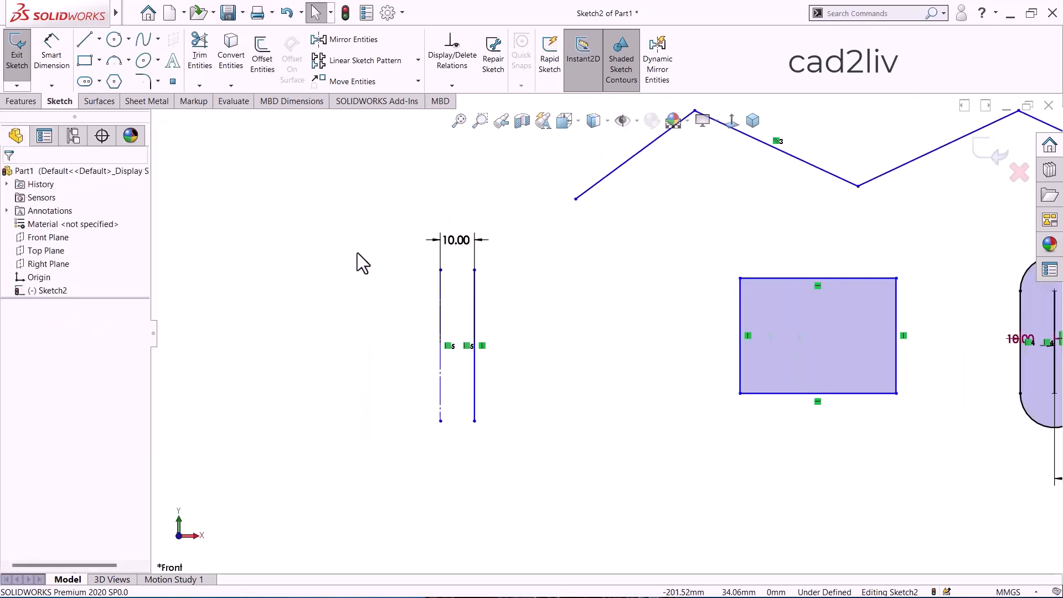
scroll(910, 250, down, 2)
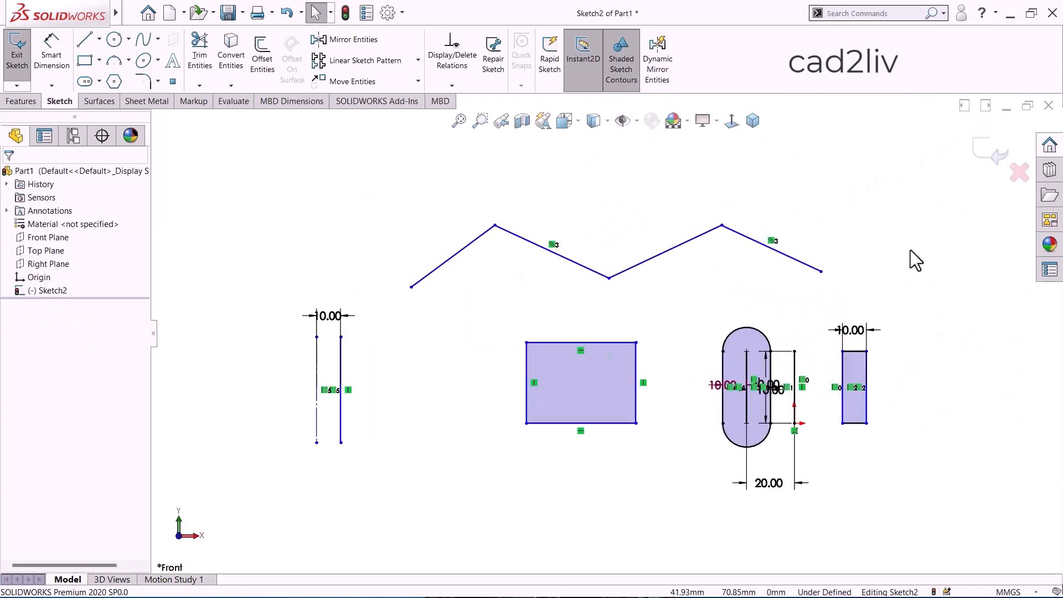
scroll(910, 250, down, 1)
scroll(911, 250, up, 1)
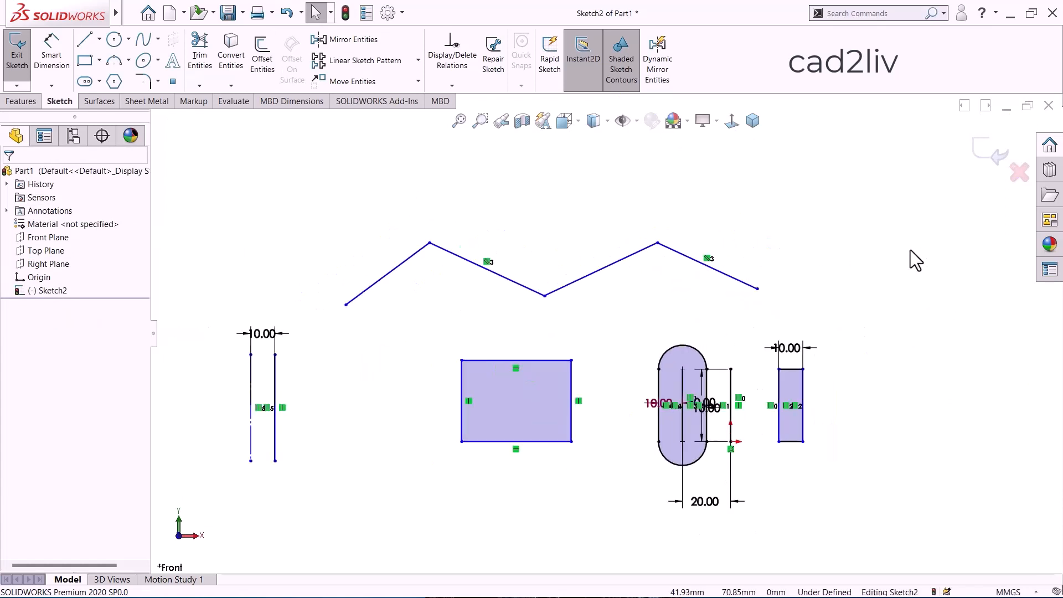